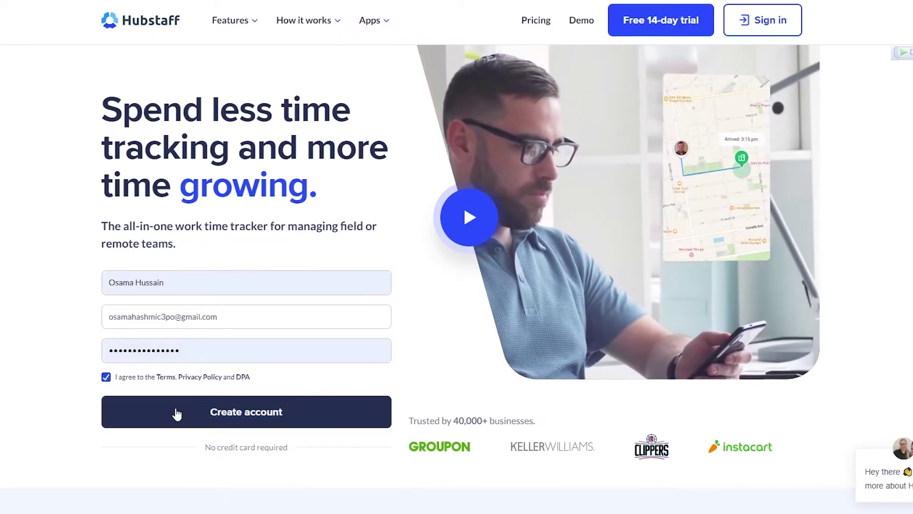
- Create the Hubstaff account from the completed sign-up form and confirm it through the verification email in Gmail
click(180, 414)
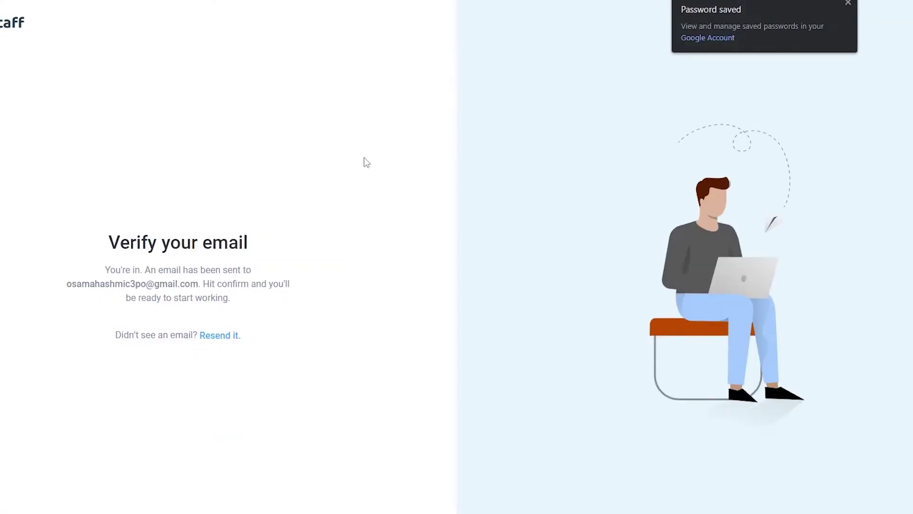
key(ctrl+t)
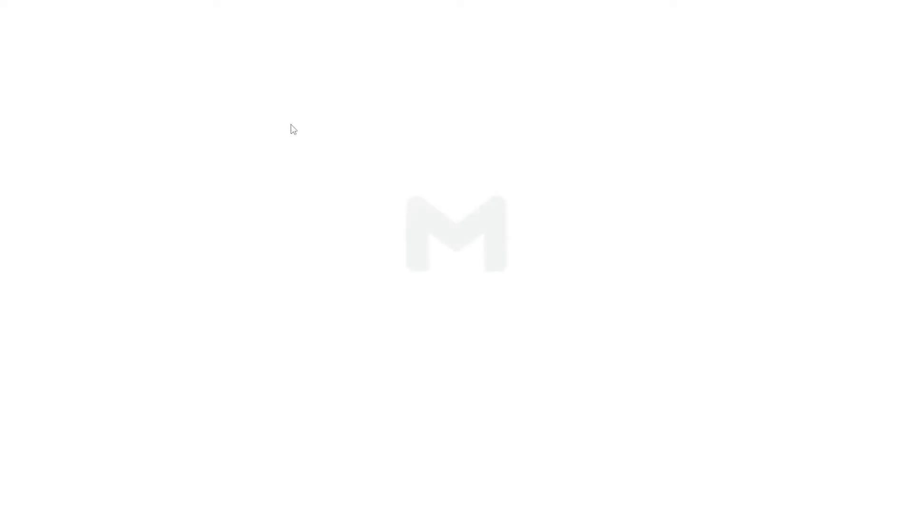
click(308, 197)
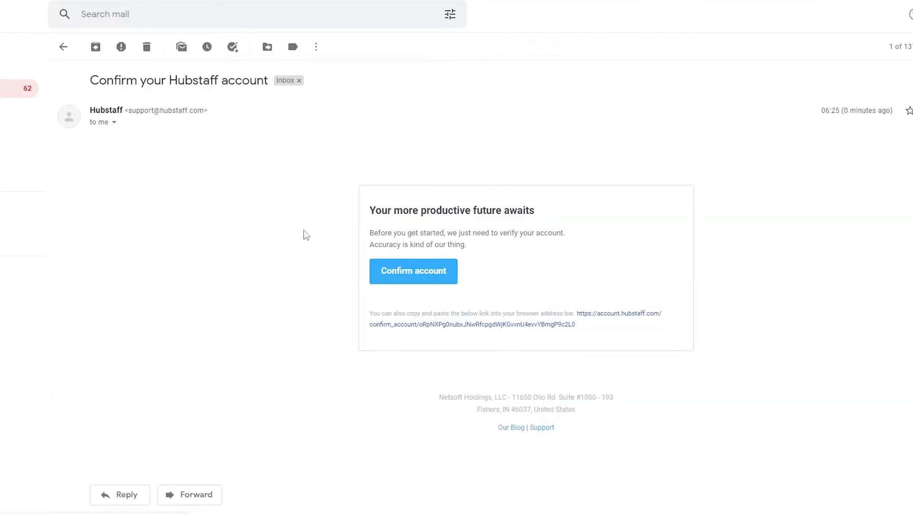
click(415, 274)
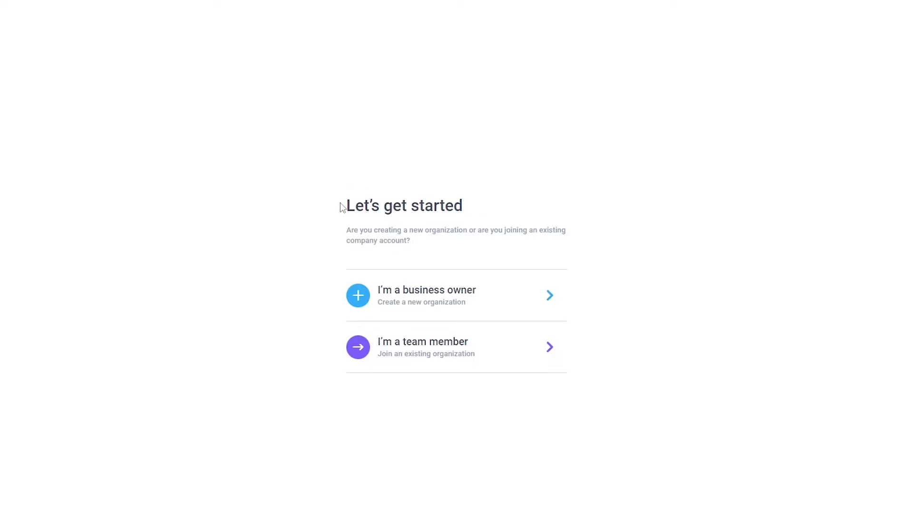
drag(342, 206, 511, 192)
click(392, 416)
click(426, 365)
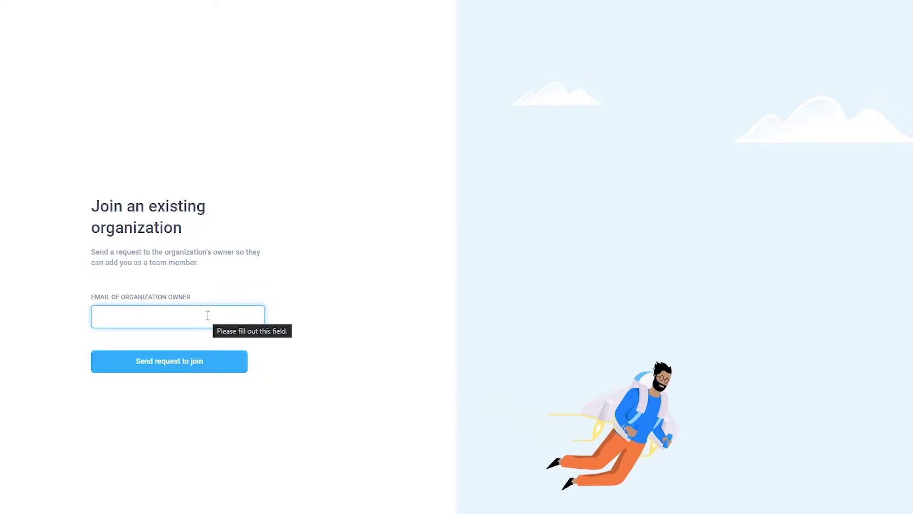
key(alt+Left)
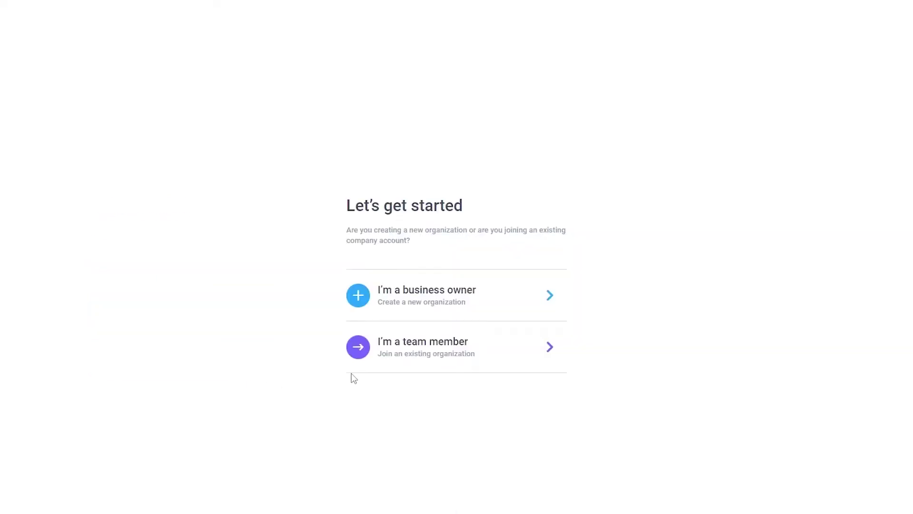
- Start a new organization as a business owner whose team works in an office
click(411, 303)
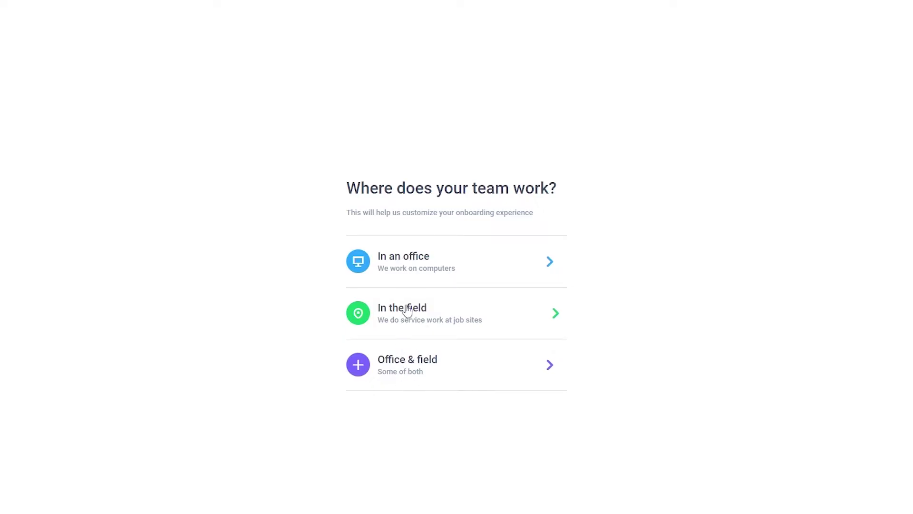
click(431, 277)
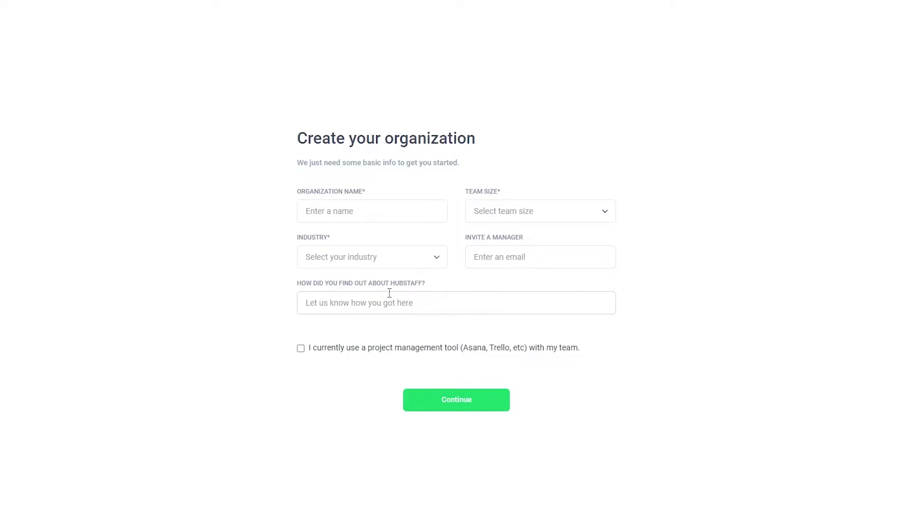
- Enter the organization name Wen Media, set the team size to 2 - 10 and the industry to Media
click(337, 207)
text(Wen Media)
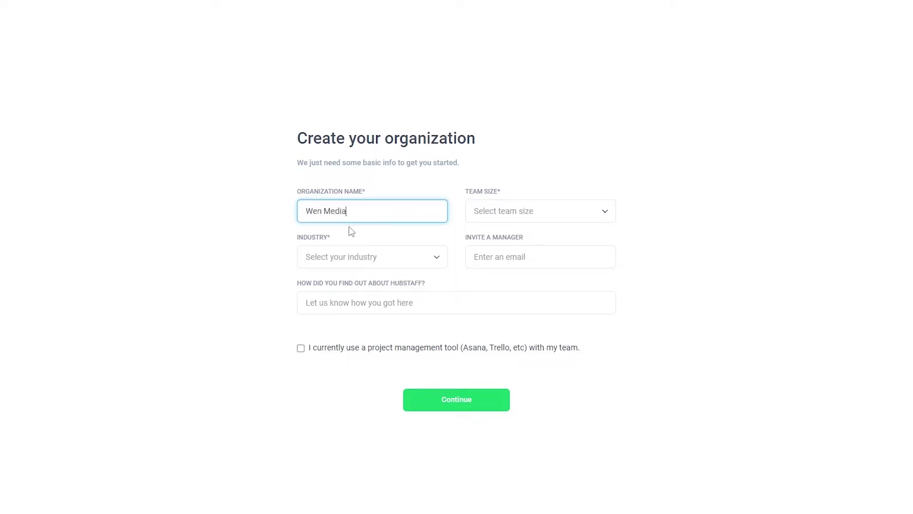
click(523, 217)
click(510, 279)
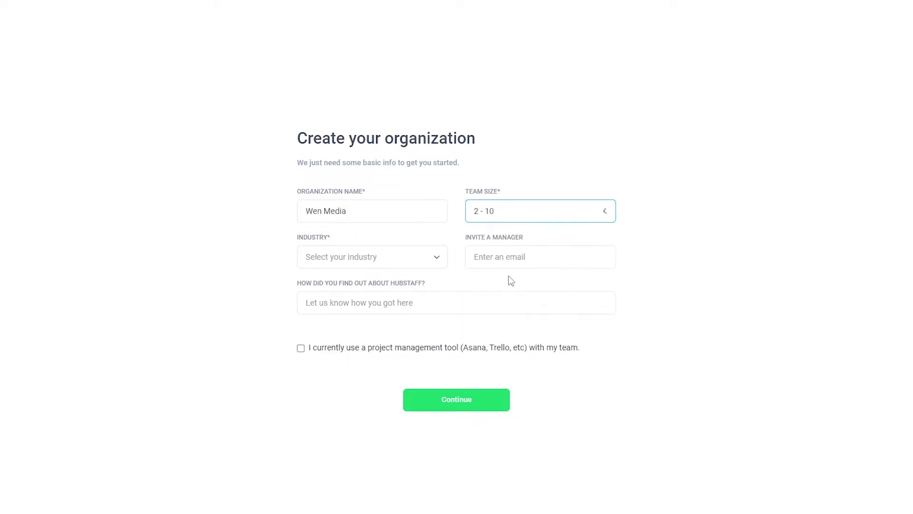
click(334, 263)
scroll(337, 381, down, 1)
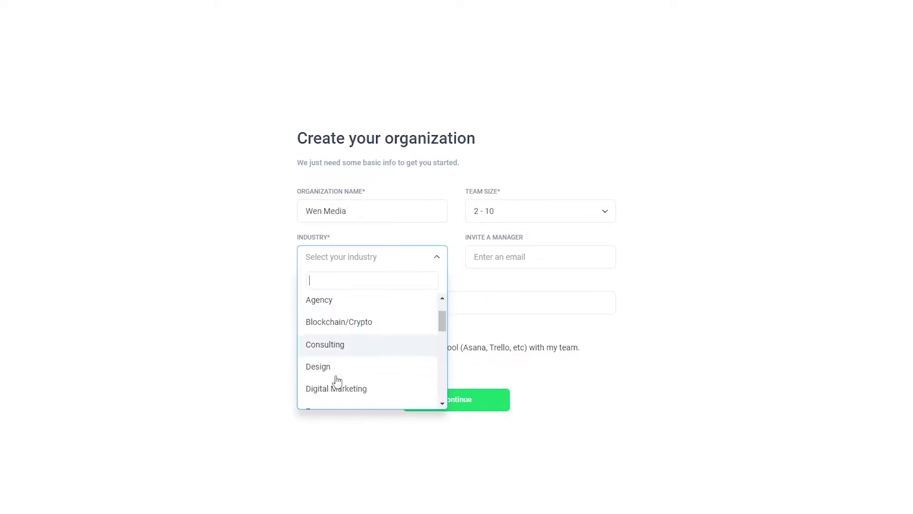
scroll(337, 381, down, 10)
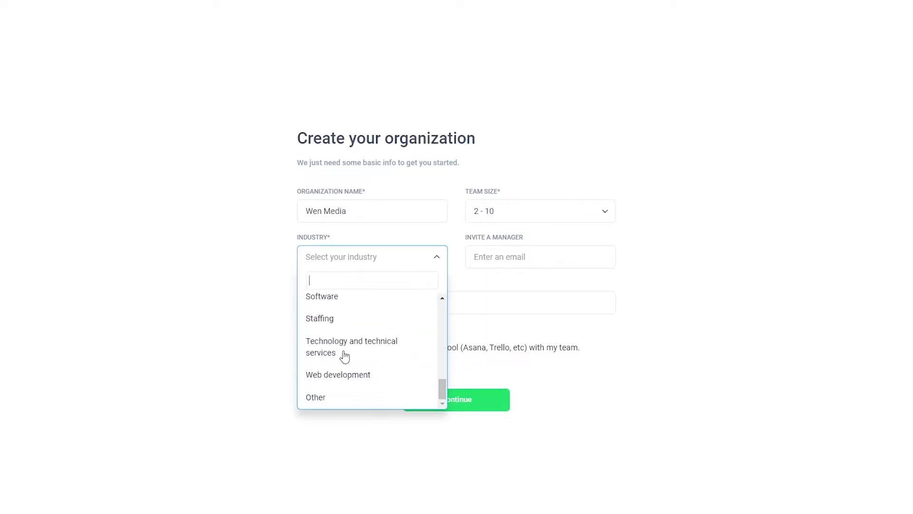
scroll(349, 377, up, 5)
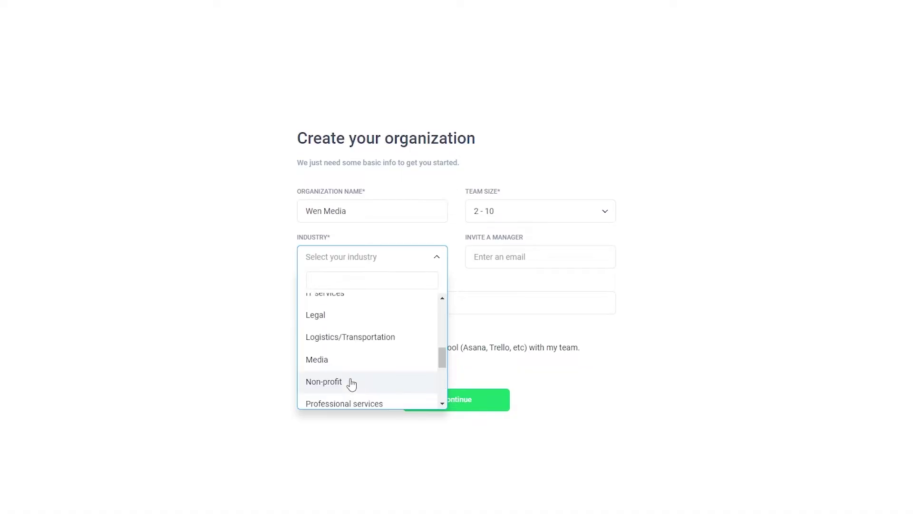
click(350, 359)
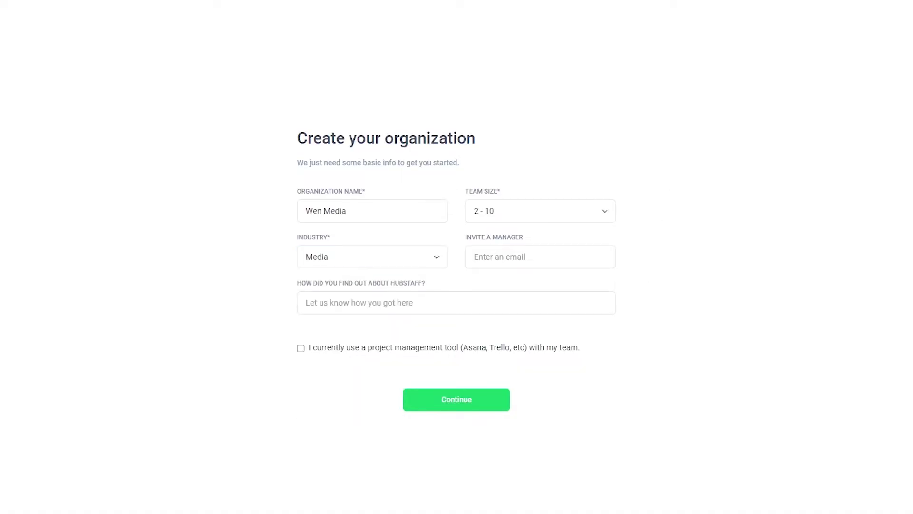
- Open temp-mail.org in a new tab and copy the temporary email address it provides
key(ctrl+t)
text(temp)
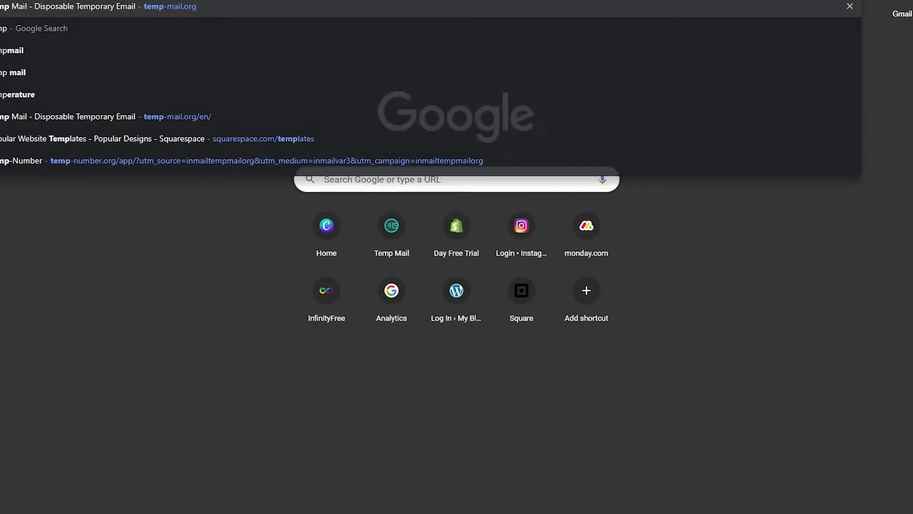
key(Return)
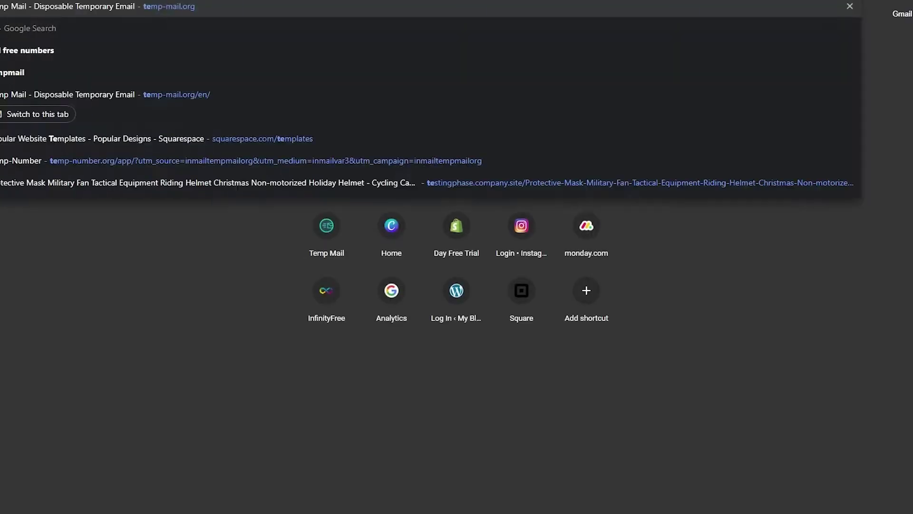
key(Return)
click(571, 115)
key(ctrl+c)
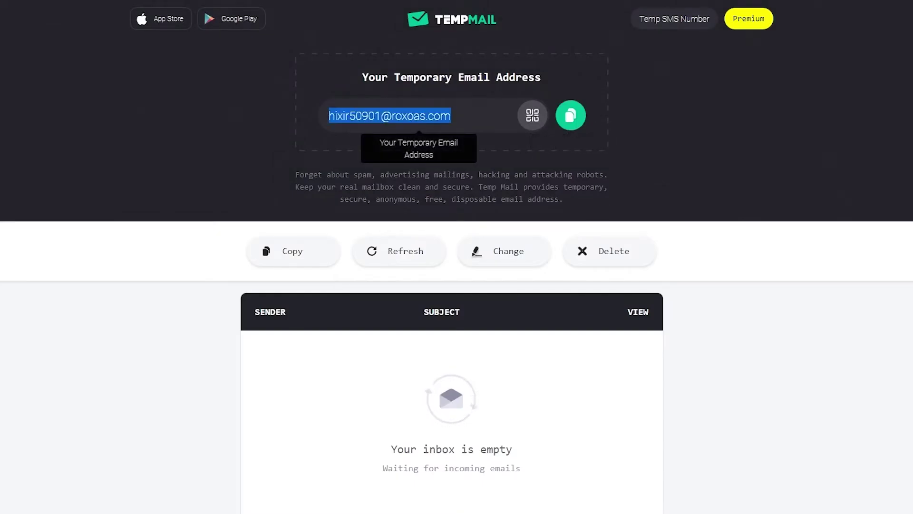
- Return to the organization form, enter the copied email address as the manager to invite, and submit the form
key(ctrl+shift+Tab)
click(534, 253)
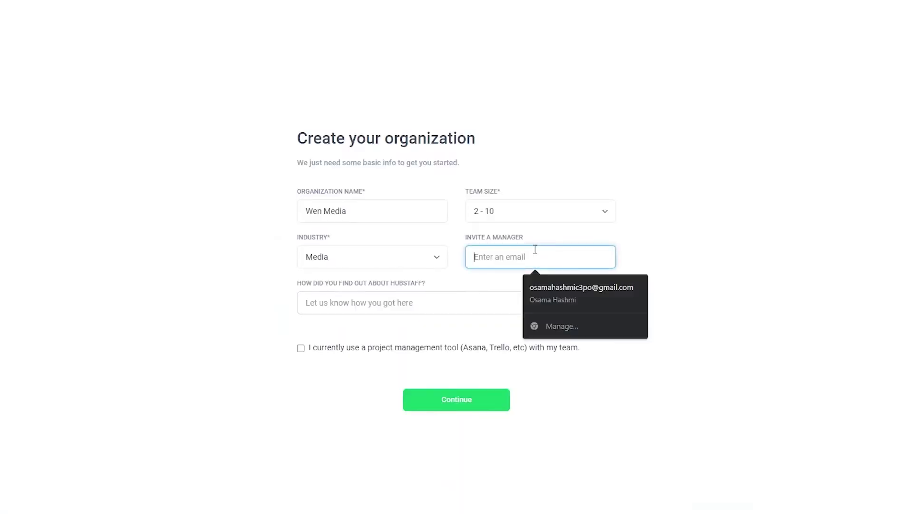
key(ctrl+v)
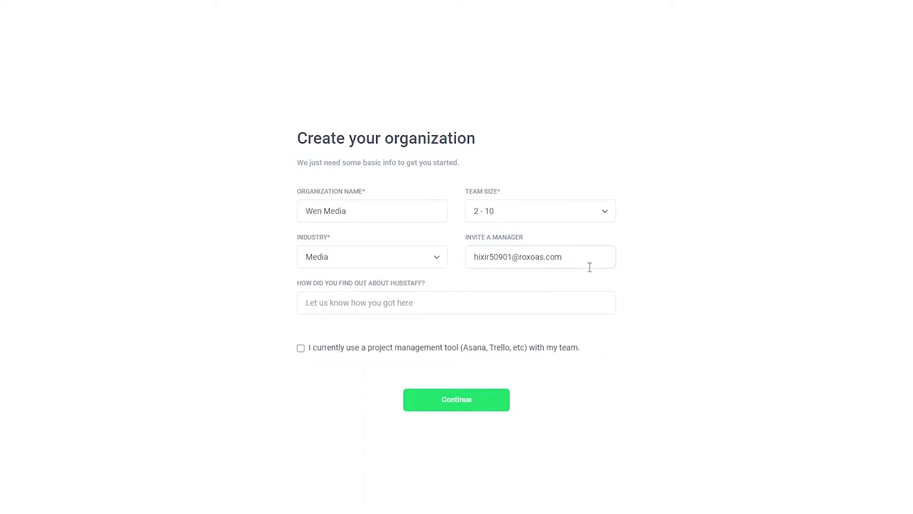
key(Return)
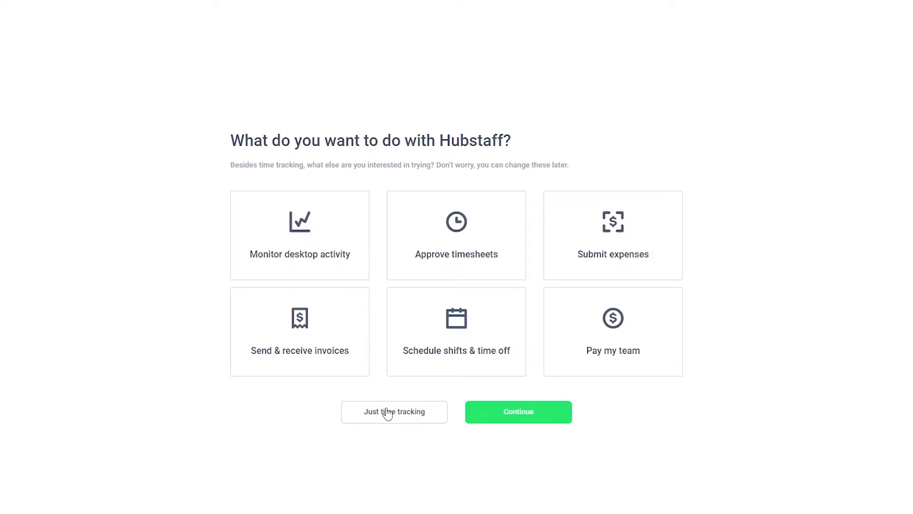
- Choose Monitor desktop activity as the additional feature of interest and continue the setup
click(259, 270)
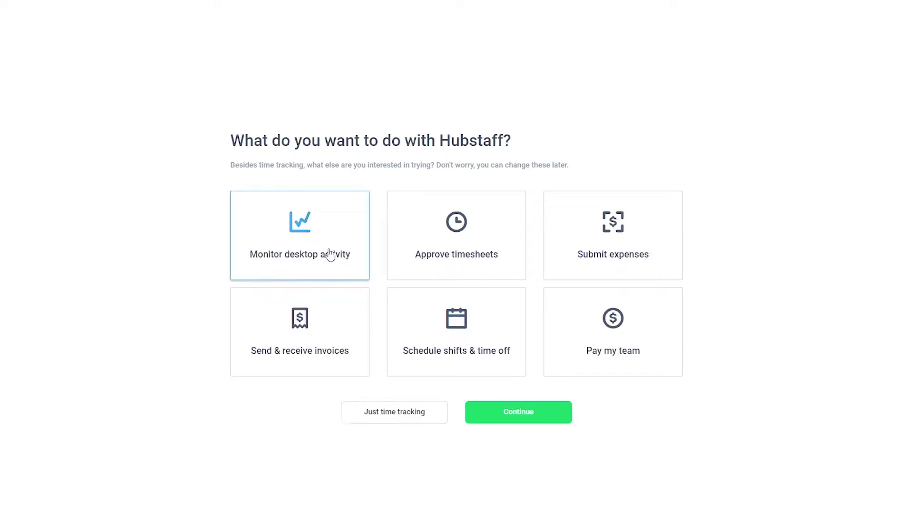
click(486, 422)
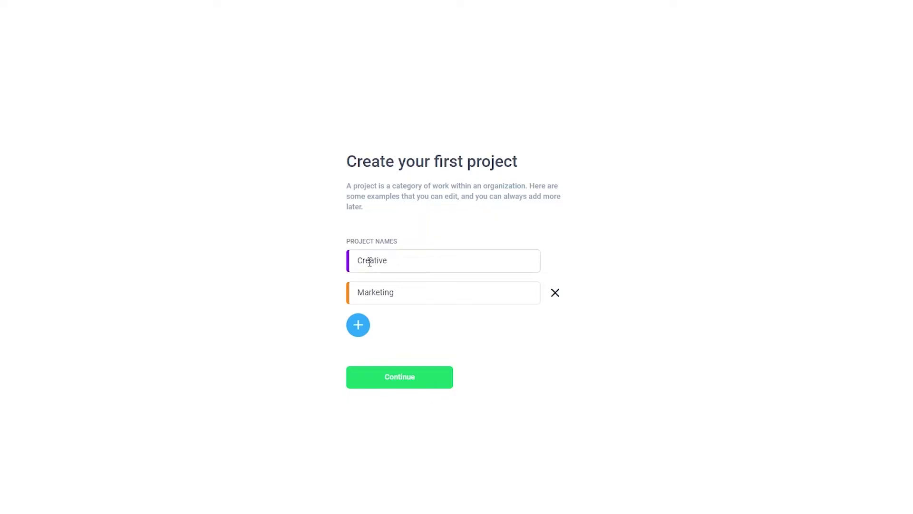
- Rename the two example projects as Voice Overs and Video Editing, and continue the setup
click(389, 261)
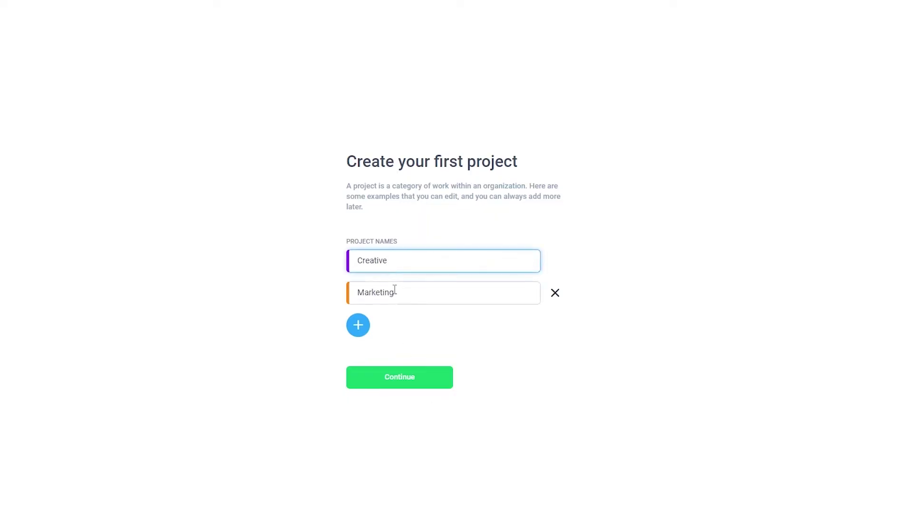
click(394, 290)
drag(398, 263, 265, 264)
text(Voice Overs)
key(Tab)
text(Video Editing)
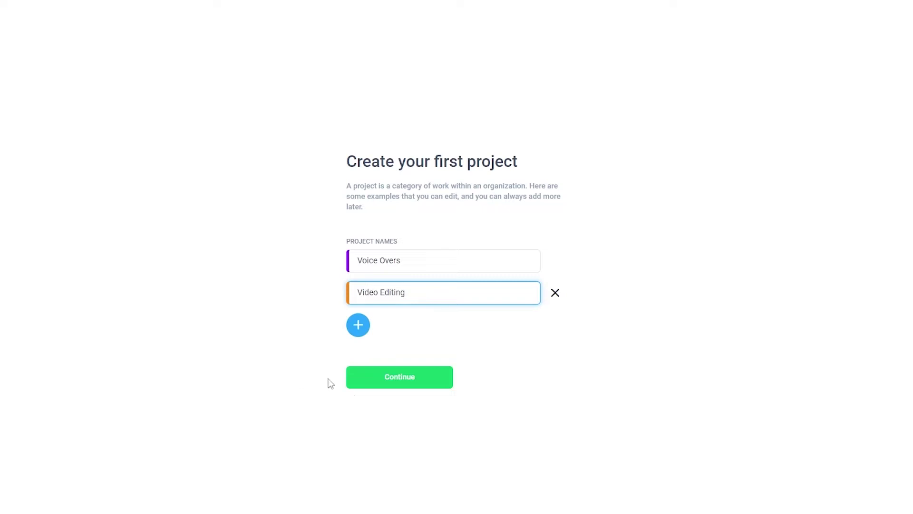
click(373, 383)
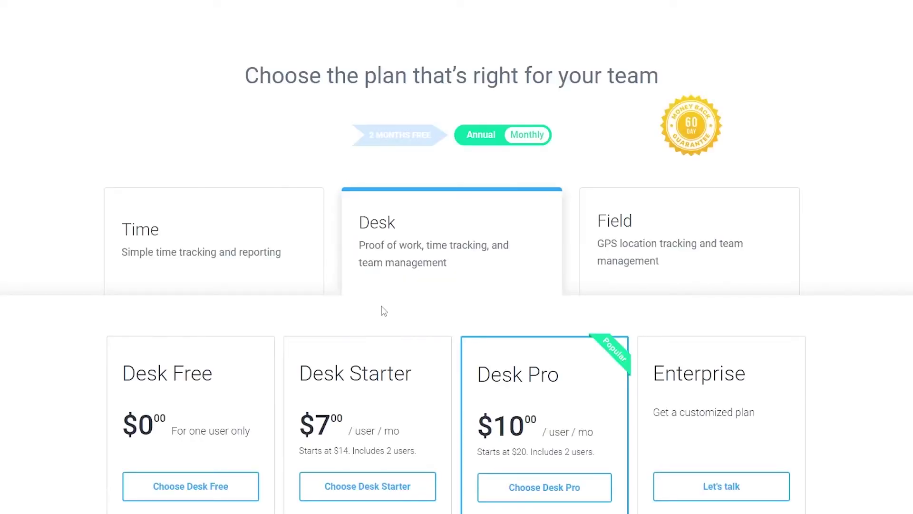
- Compare the prices and included features of the Desk Free, Desk Starter, Desk Pro and Enterprise plans
scroll(426, 293, down, 5)
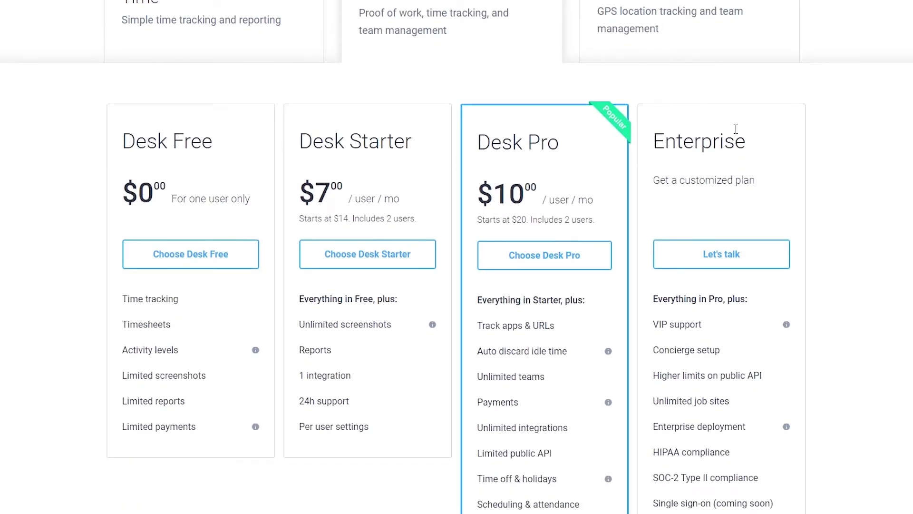
drag(136, 142, 831, 149)
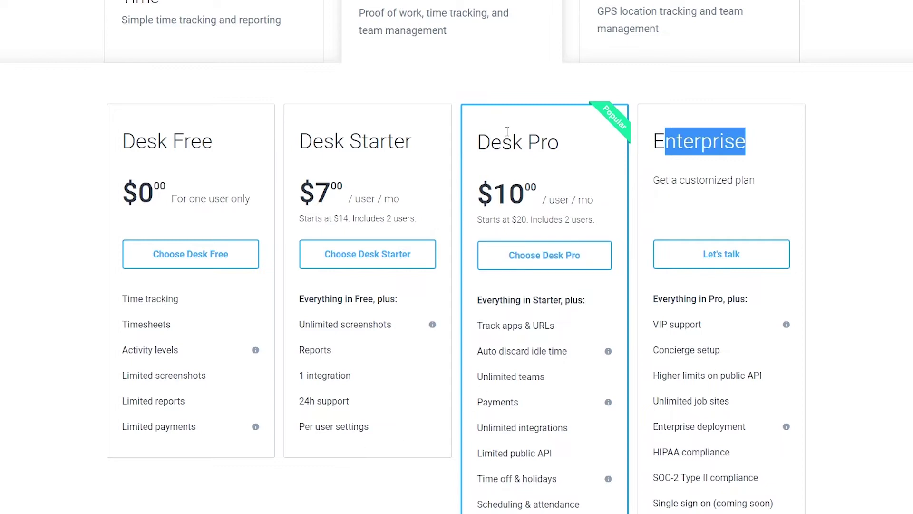
scroll(489, 325, down, 1)
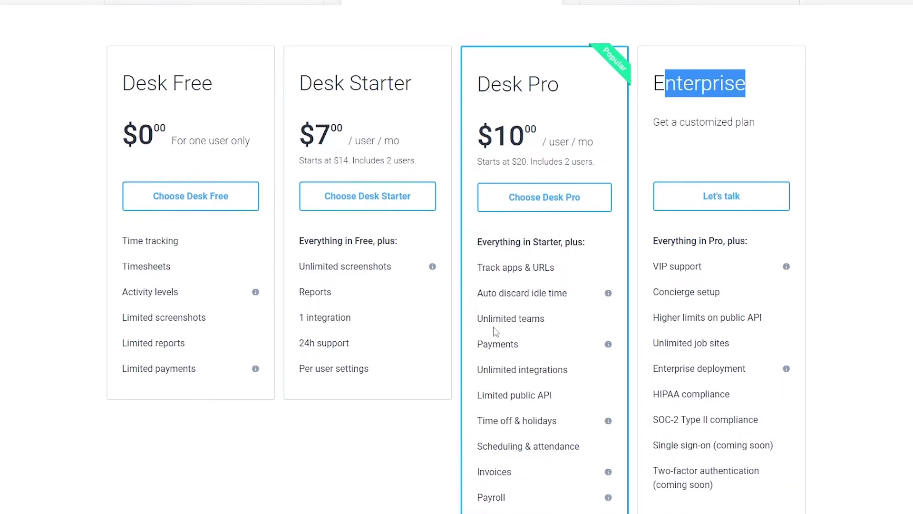
scroll(591, 313, down, 1)
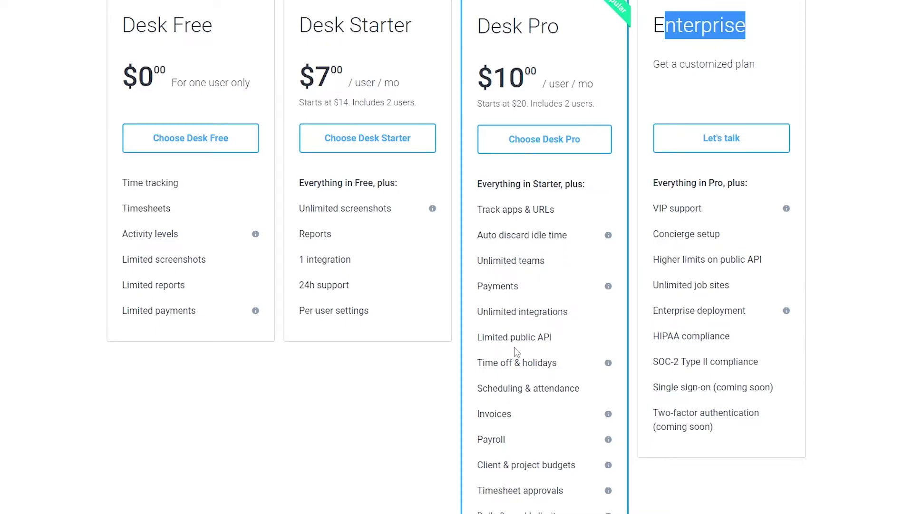
scroll(514, 347, down, 1)
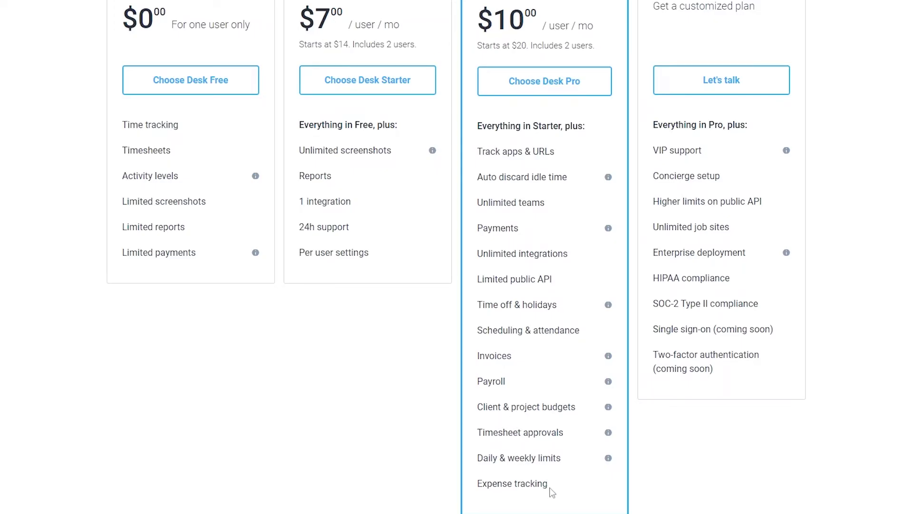
scroll(509, 481, up, 3)
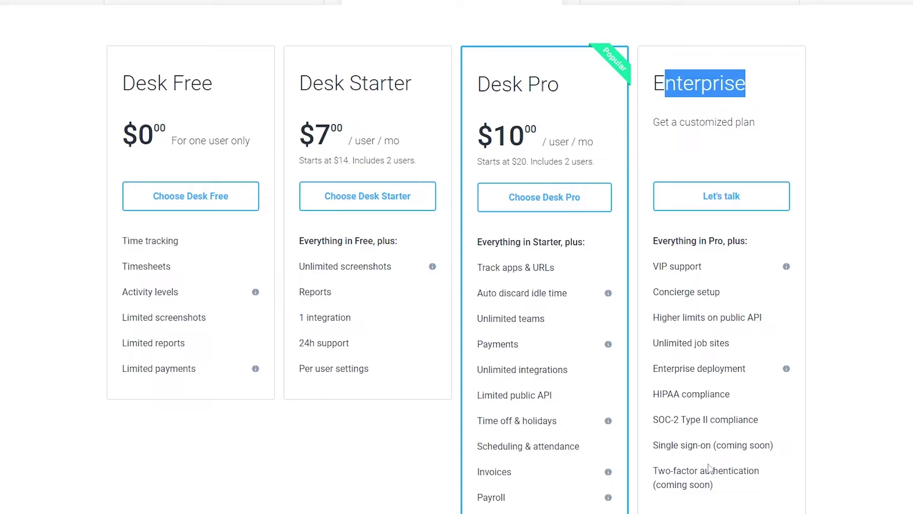
scroll(727, 299, up, 3)
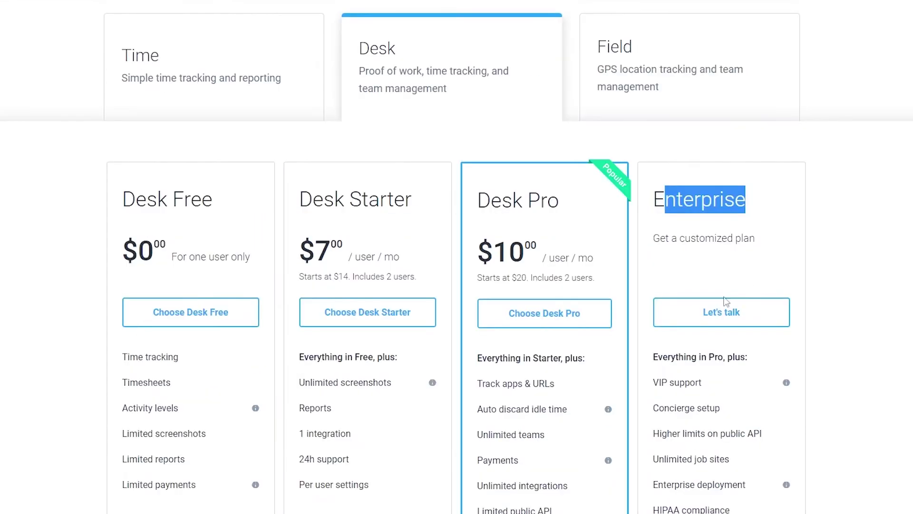
scroll(436, 281, up, 3)
scroll(479, 323, down, 3)
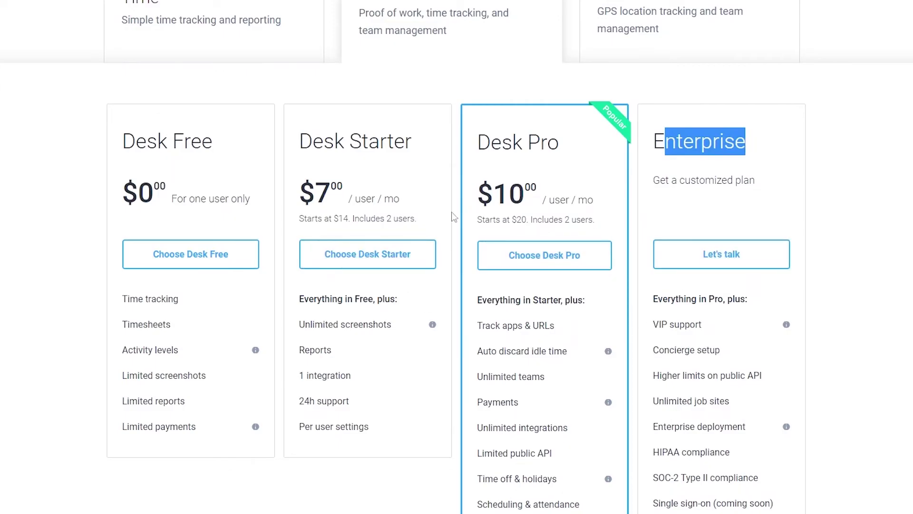
- Review the prices and included features of the Time Starter, Time Pro and Enterprise plans in the Time category
scroll(404, 257, up, 3)
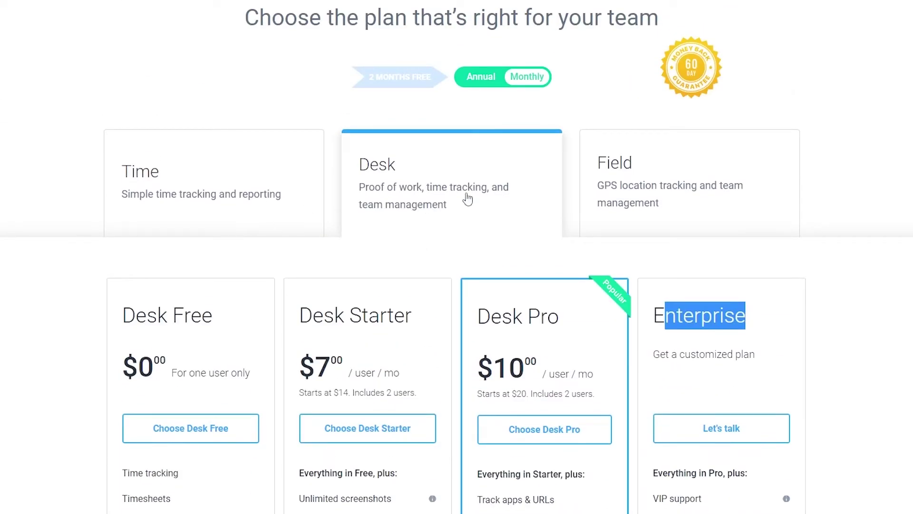
click(219, 208)
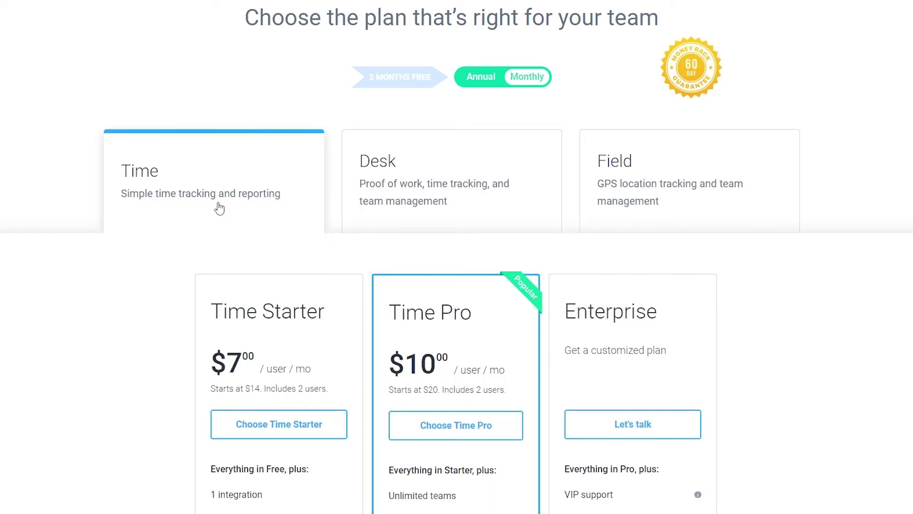
scroll(234, 237, down, 2)
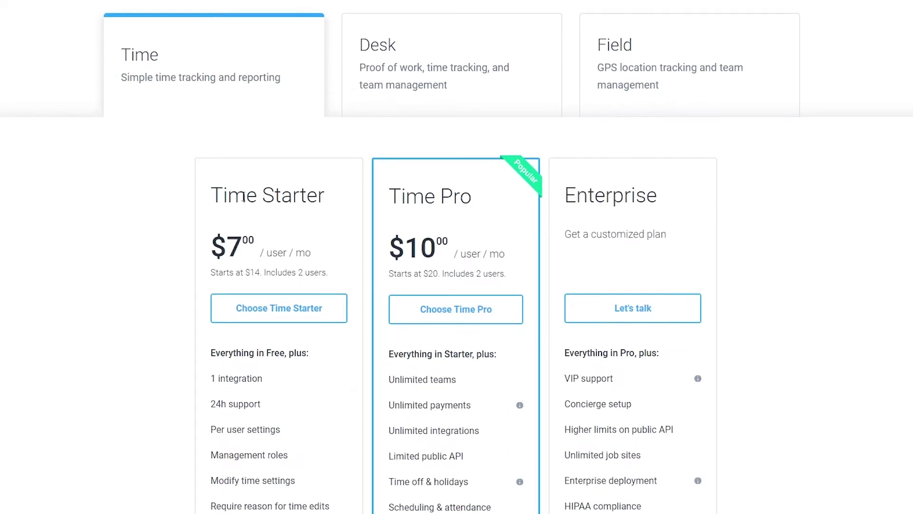
scroll(422, 214, down, 5)
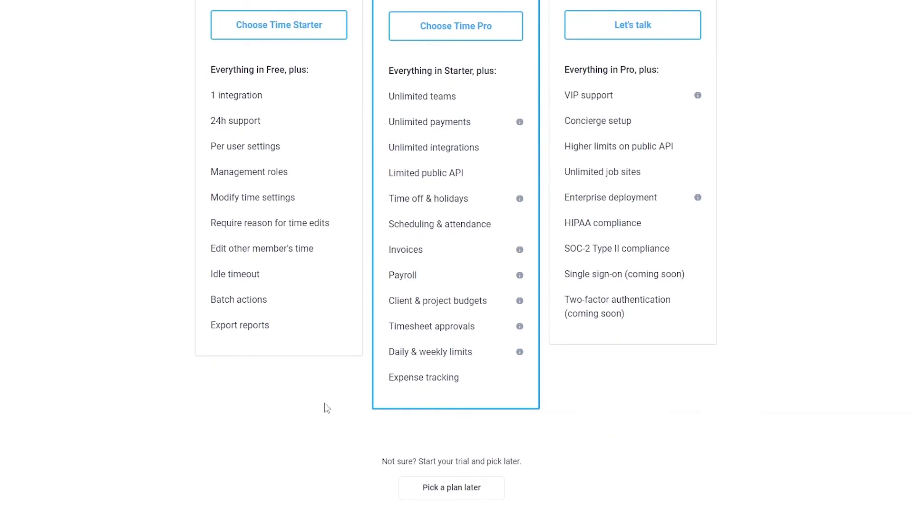
scroll(324, 406, up, 5)
scroll(396, 319, up, 2)
- Review the prices and included features of the Field, Desk & Field and Enterprise plans in the Field category
click(442, 204)
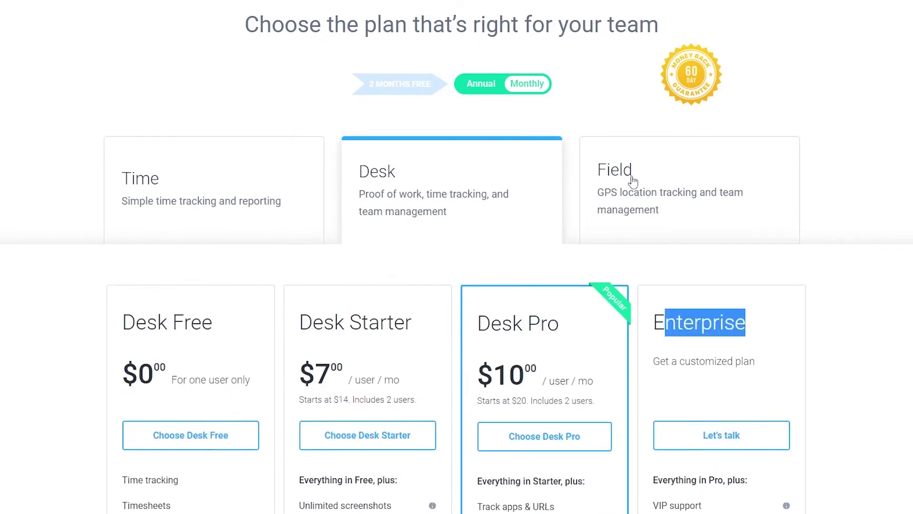
click(634, 177)
scroll(241, 231, down, 3)
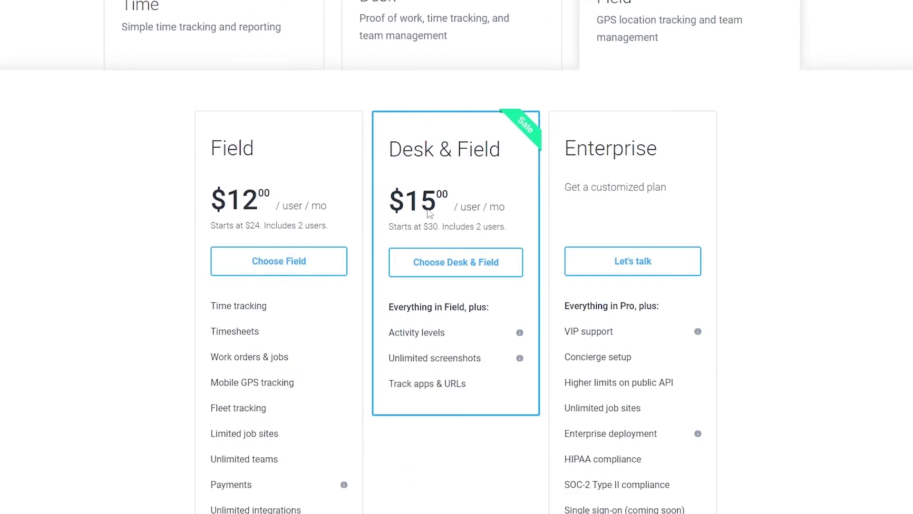
scroll(475, 285, down, 1)
scroll(508, 325, down, 5)
scroll(507, 326, up, 9)
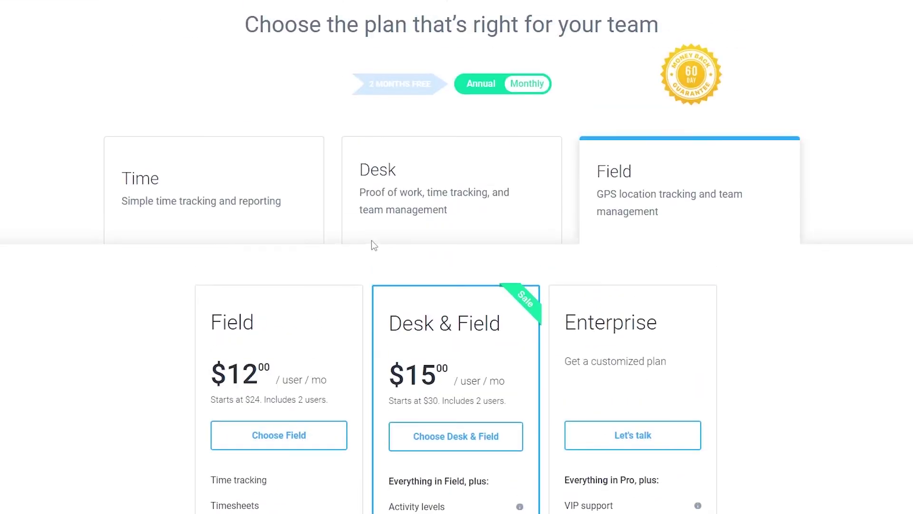
- Return to the Time category and compare the monthly prices of Time Starter and Time Pro
click(198, 197)
drag(212, 322, 364, 318)
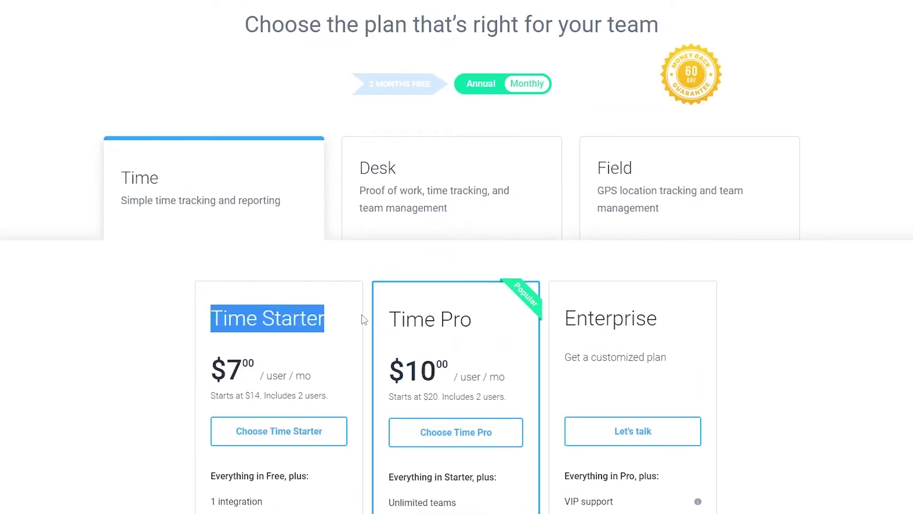
drag(230, 366, 338, 375)
drag(377, 320, 594, 317)
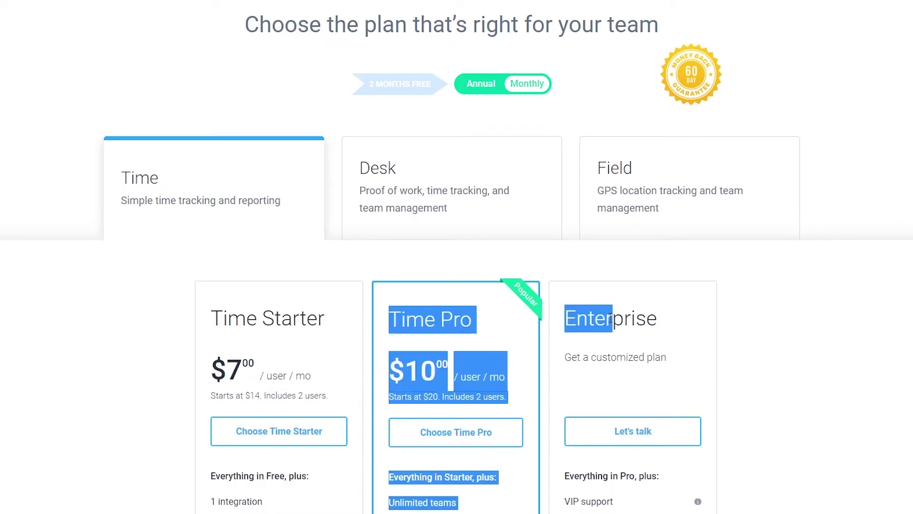
click(454, 345)
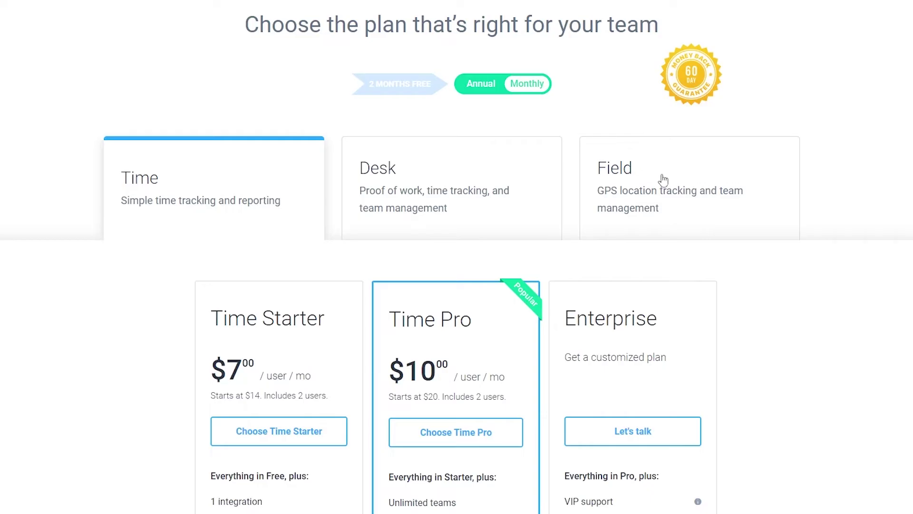
- Compare the monthly per-user prices of the Field and Desk & Field plans
click(678, 231)
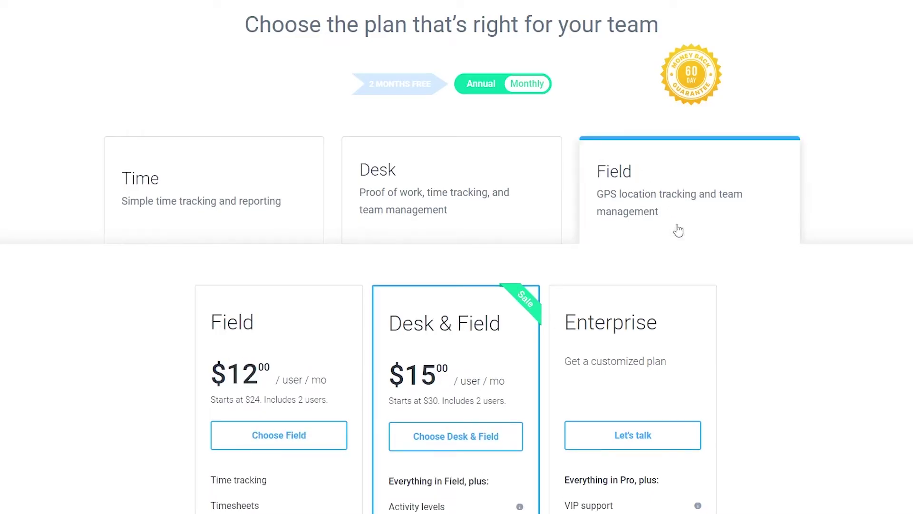
double_click(238, 373)
click(409, 370)
drag(409, 370, 465, 375)
click(885, 320)
- Return to the Desk category and choose the Desk Free plan
click(555, 179)
scroll(235, 161, down, 2)
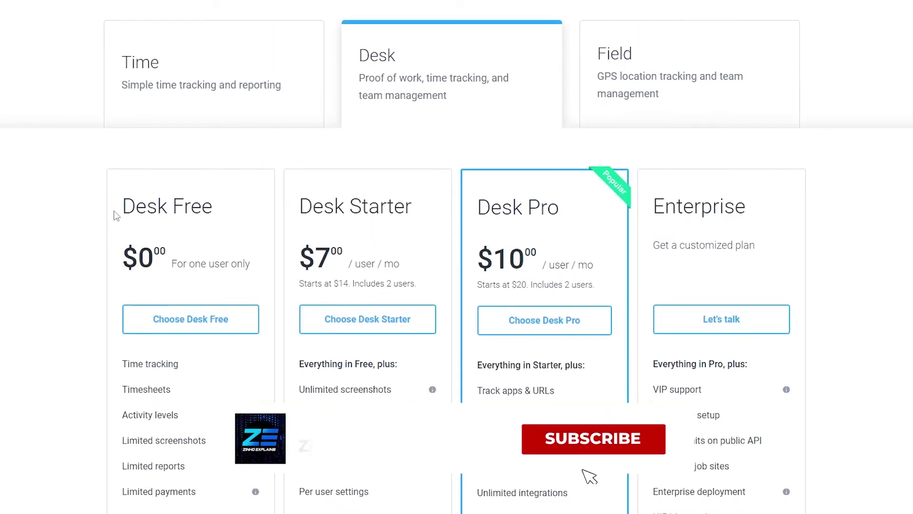
drag(114, 208, 261, 210)
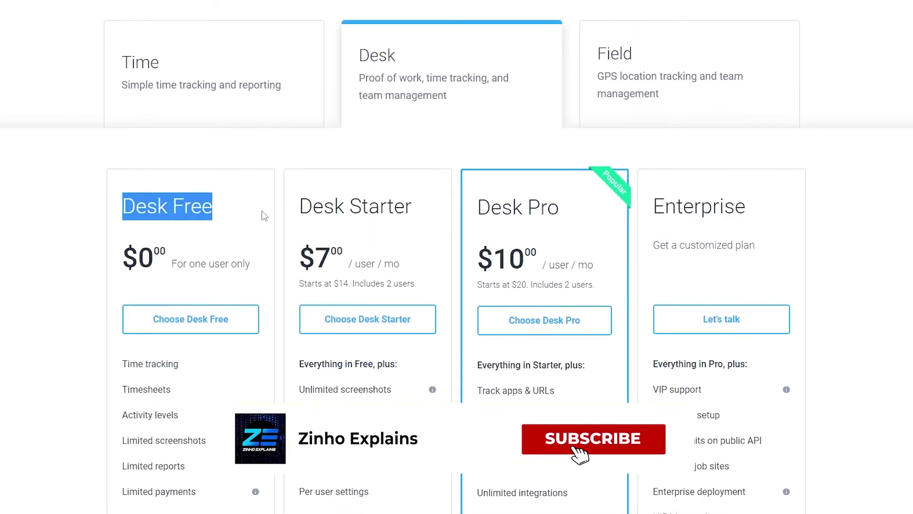
click(200, 331)
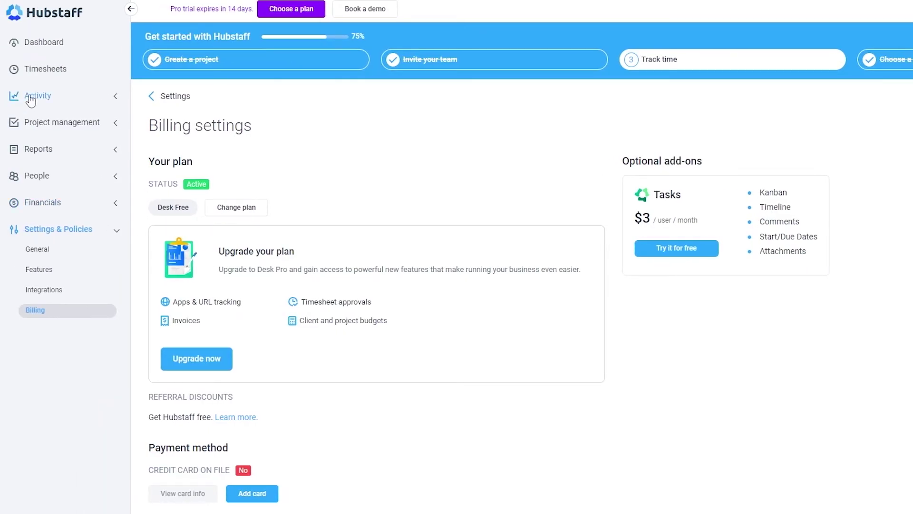
- Open the dashboard, decline the onboarding call, and look over the dashboard's widgets
click(40, 44)
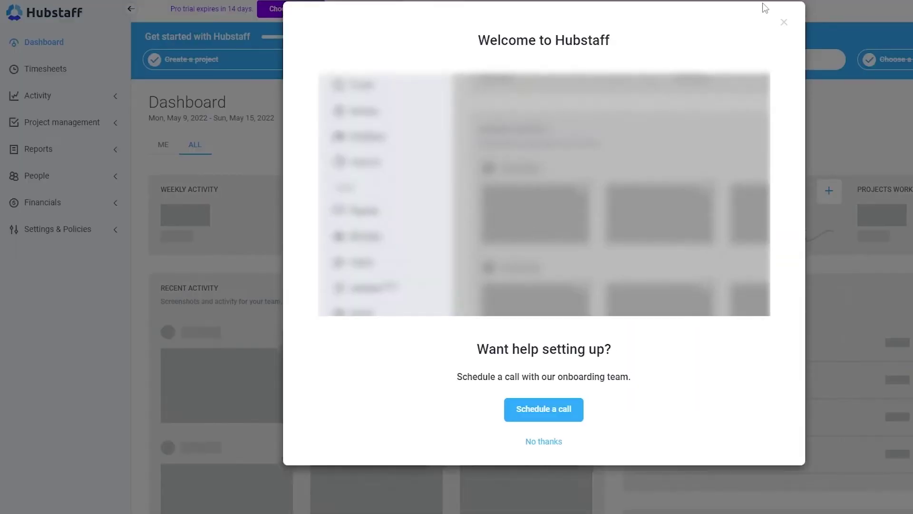
click(550, 441)
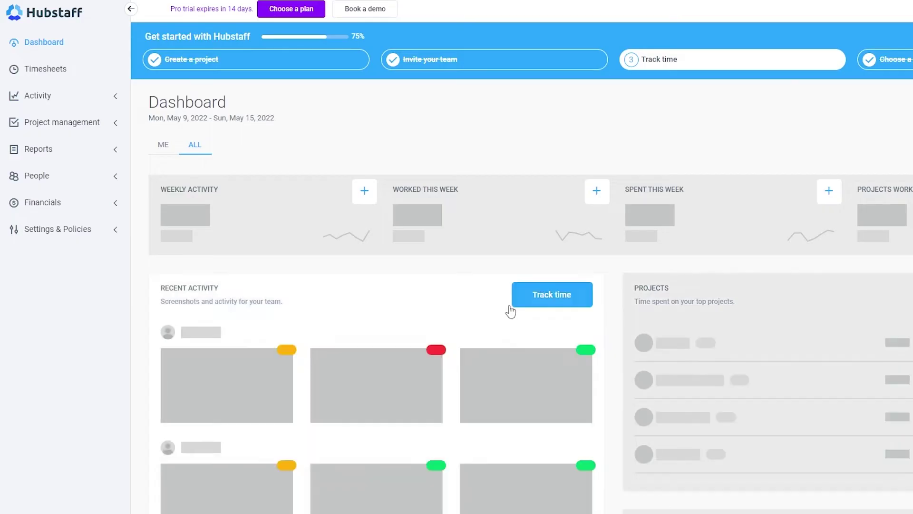
scroll(624, 218, down, 5)
scroll(538, 403, down, 5)
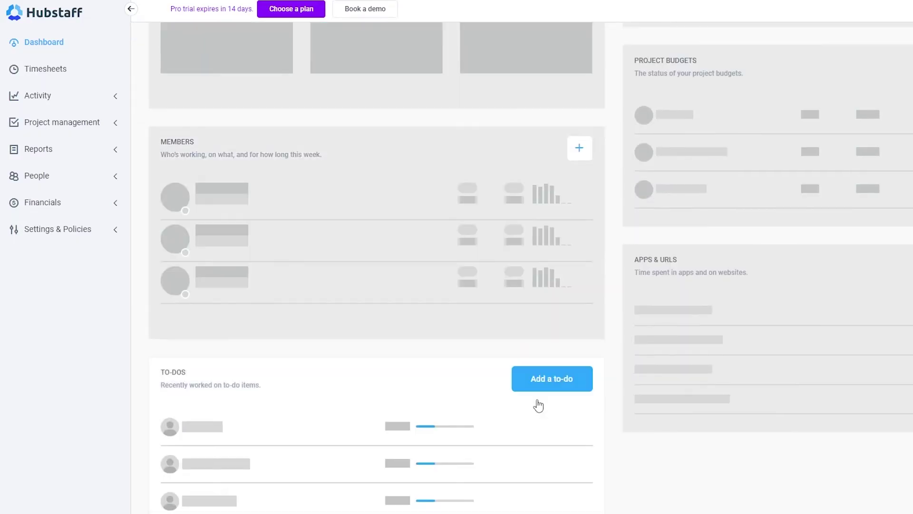
scroll(530, 279, up, 5)
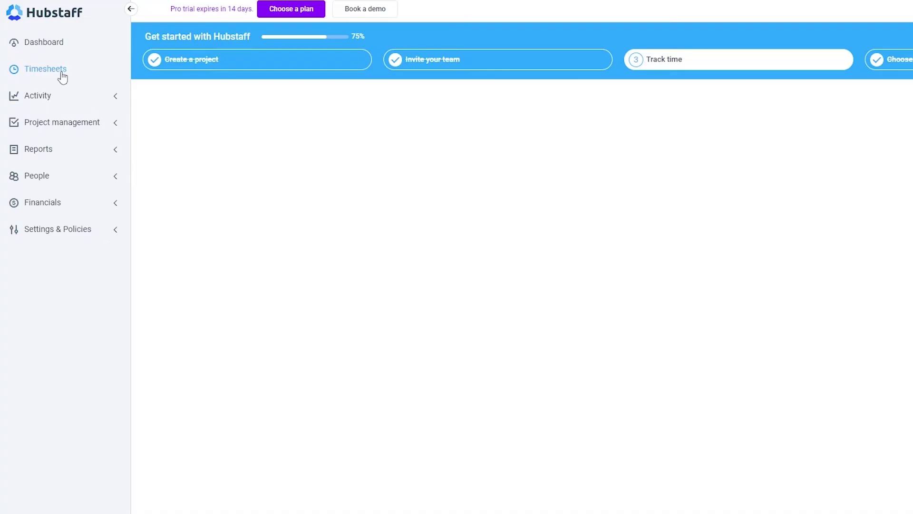
- Look through the activity screenshots, projects and to-dos pages, and return to the timesheets
click(56, 106)
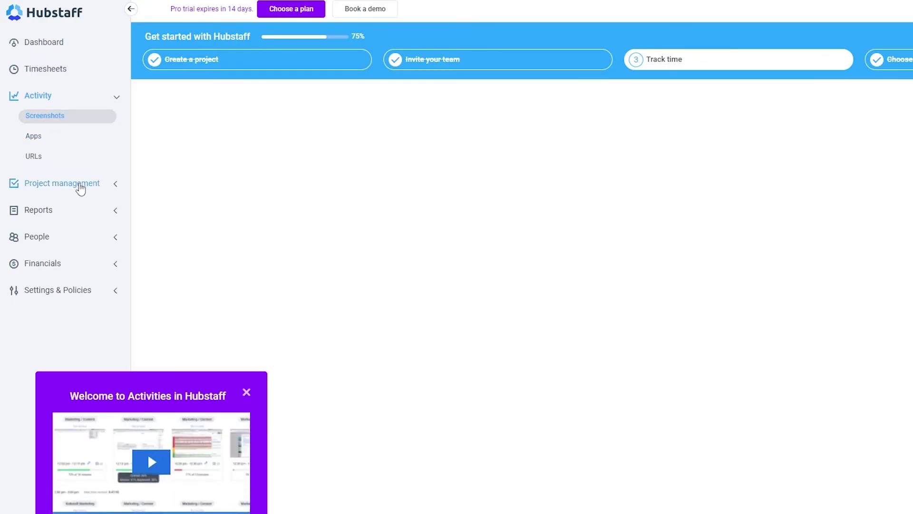
click(79, 183)
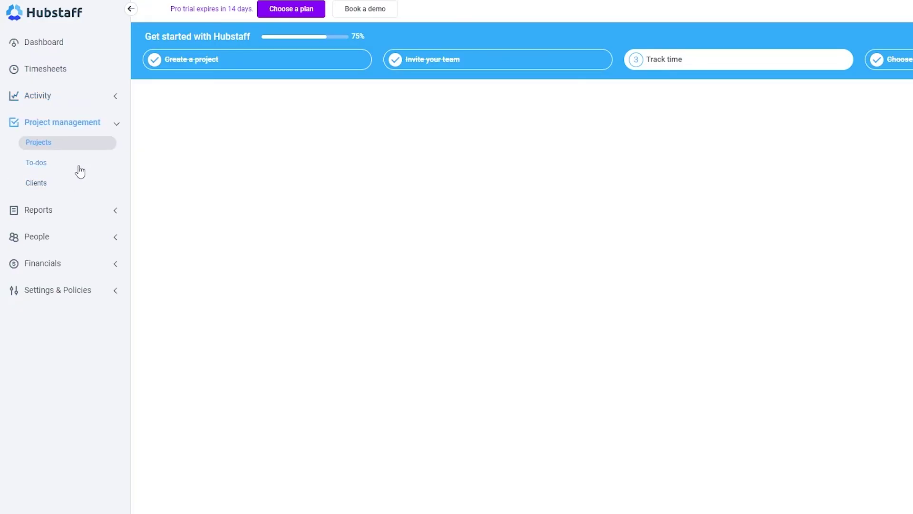
click(49, 163)
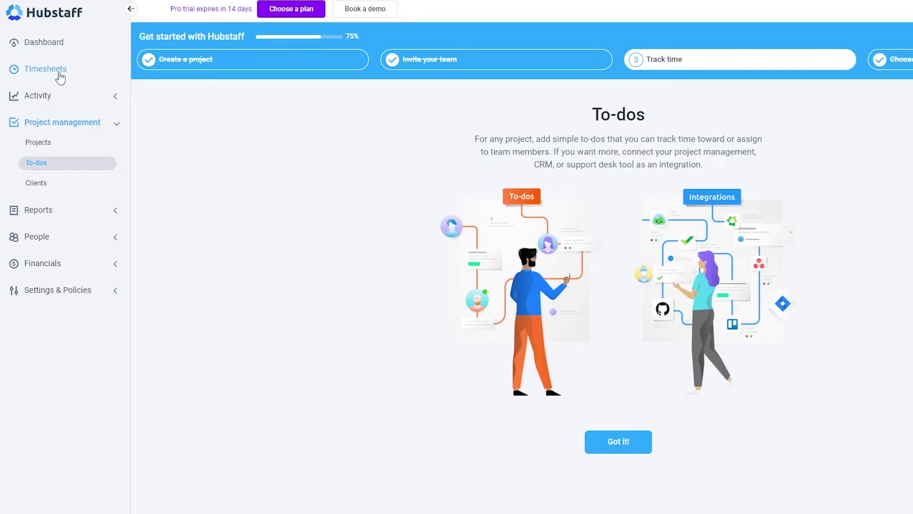
click(90, 66)
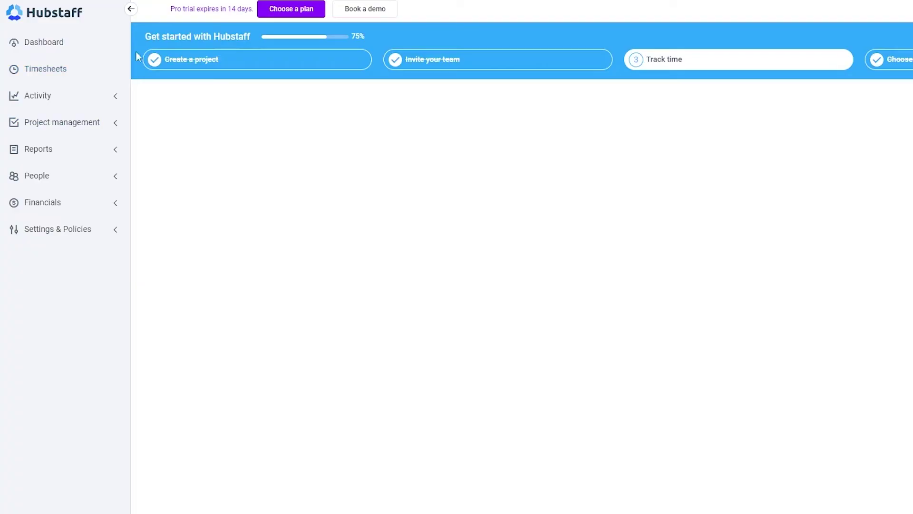
- Download the Windows desktop app from the Track time step of the getting-started checklist
click(735, 60)
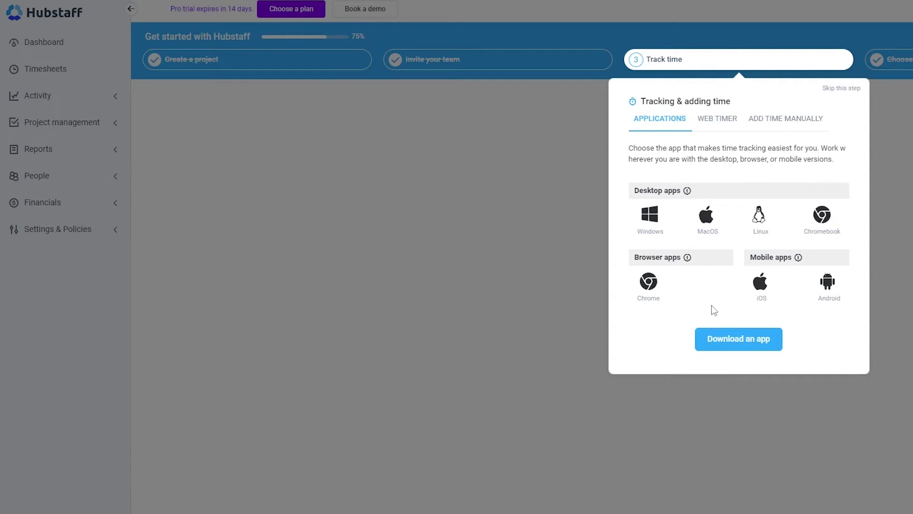
click(659, 219)
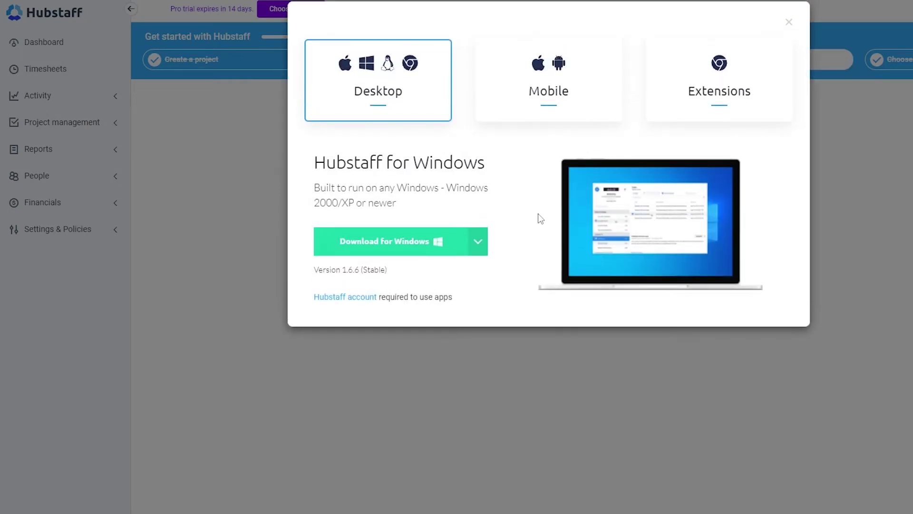
click(439, 253)
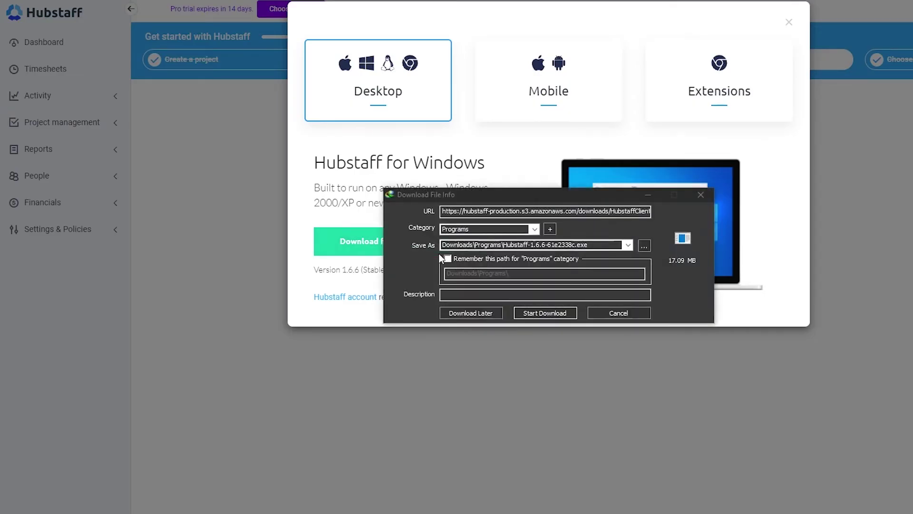
click(566, 313)
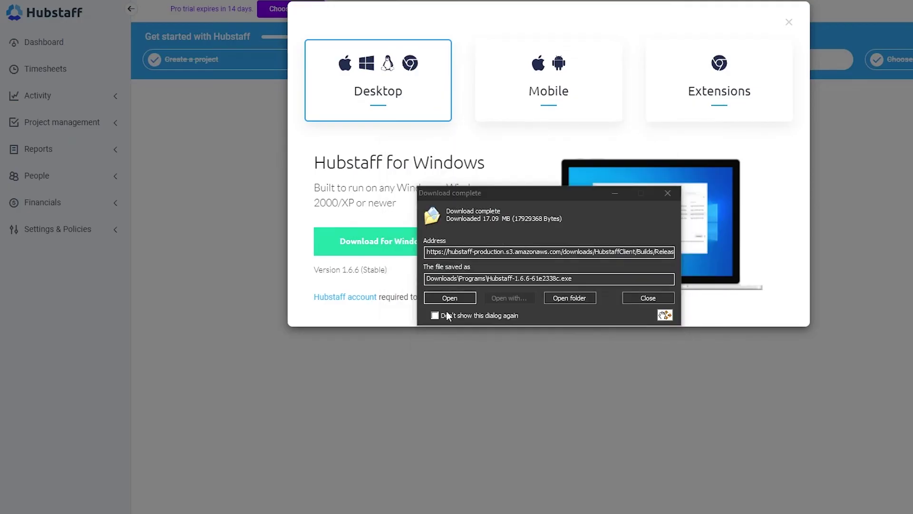
- Run the downloaded installer, install Hubstaff in C:\Program Files\Hubstaff, and finish setup with Run Hubstaff enabled
click(453, 297)
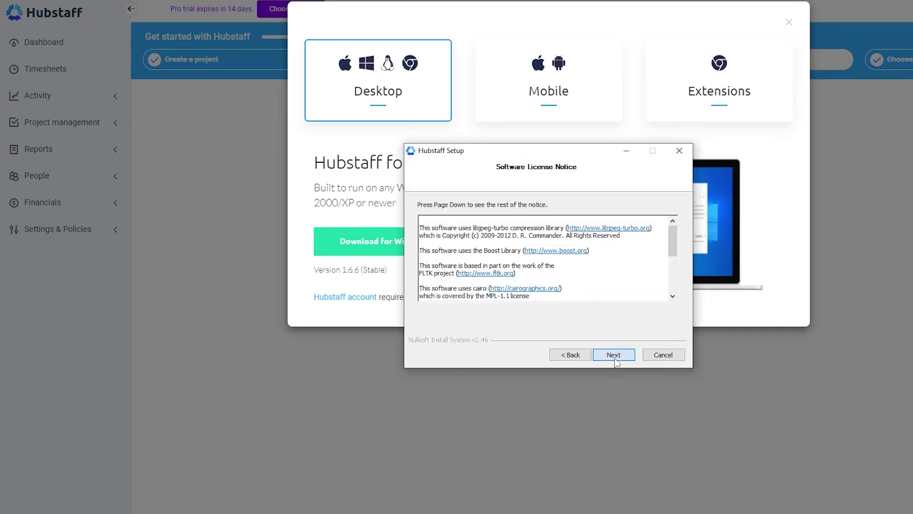
click(614, 359)
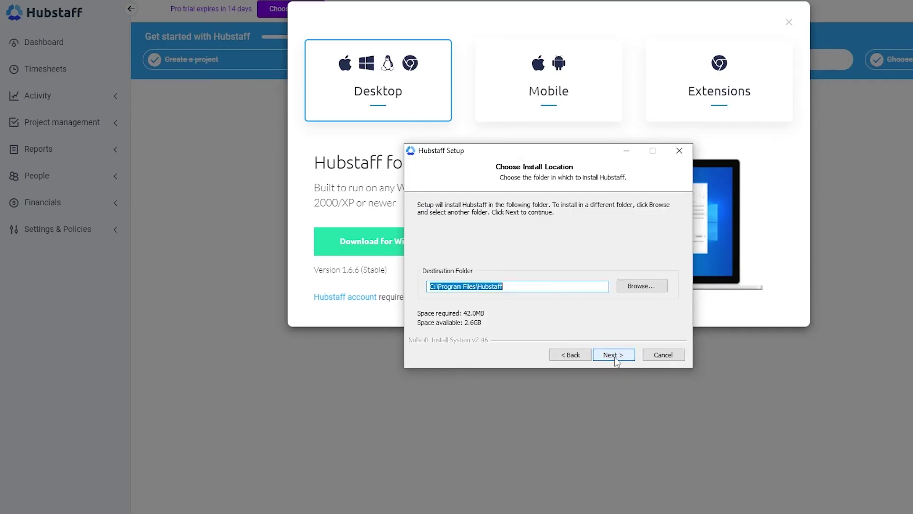
click(615, 358)
click(615, 358)
click(615, 359)
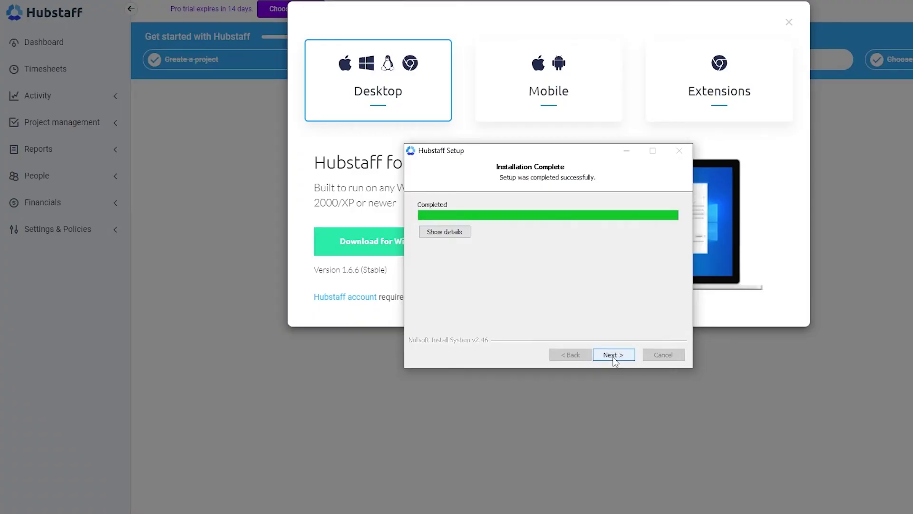
click(613, 360)
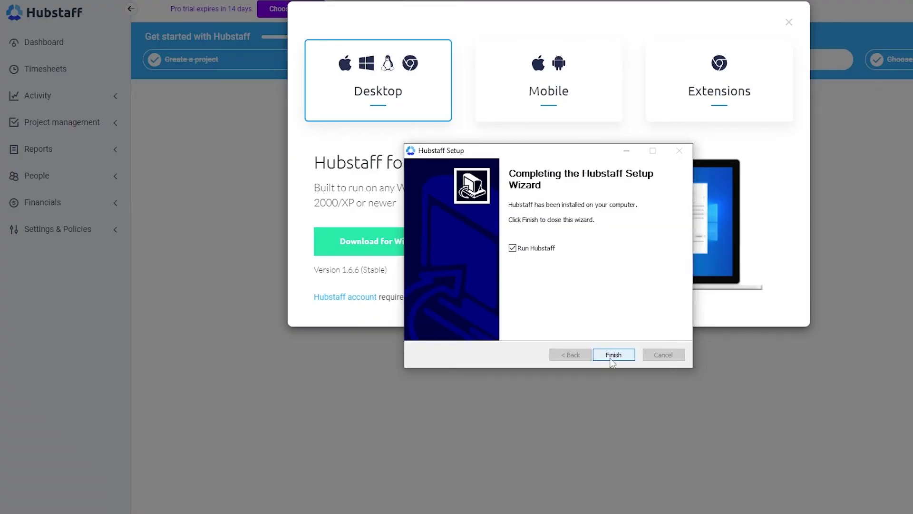
click(612, 355)
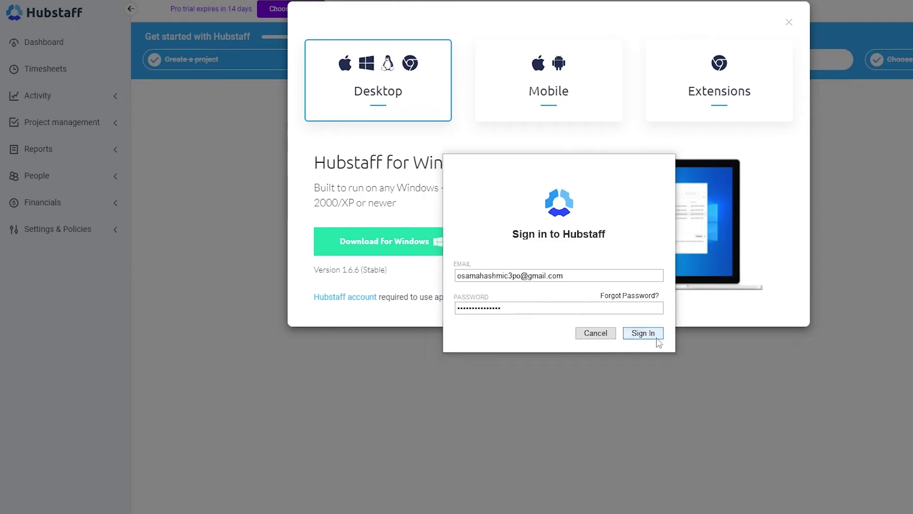
- Submit the completed sign-in form in the desktop app and go through its welcome tour to the end
click(657, 335)
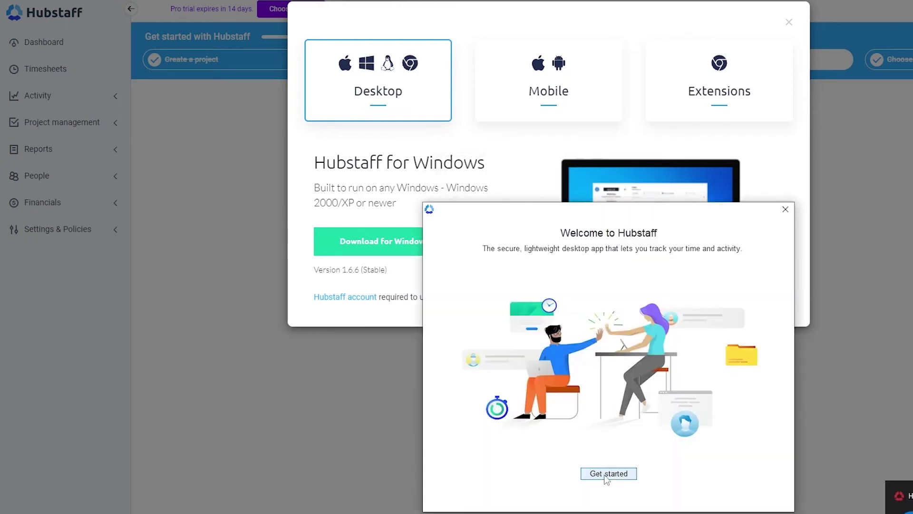
click(606, 477)
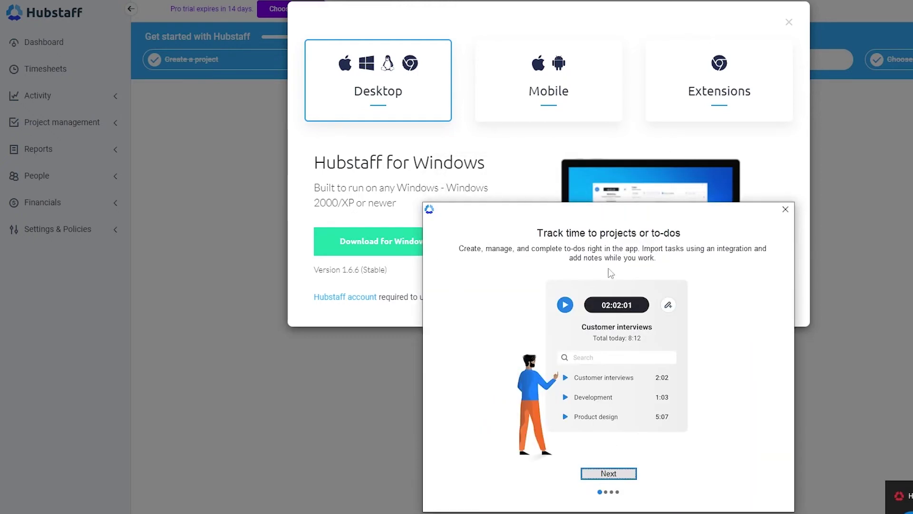
click(602, 474)
click(605, 474)
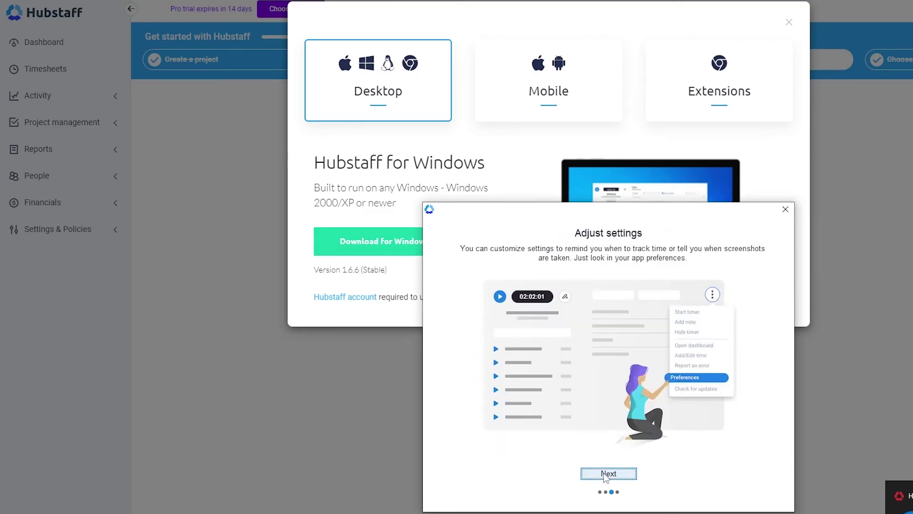
click(604, 474)
click(604, 474)
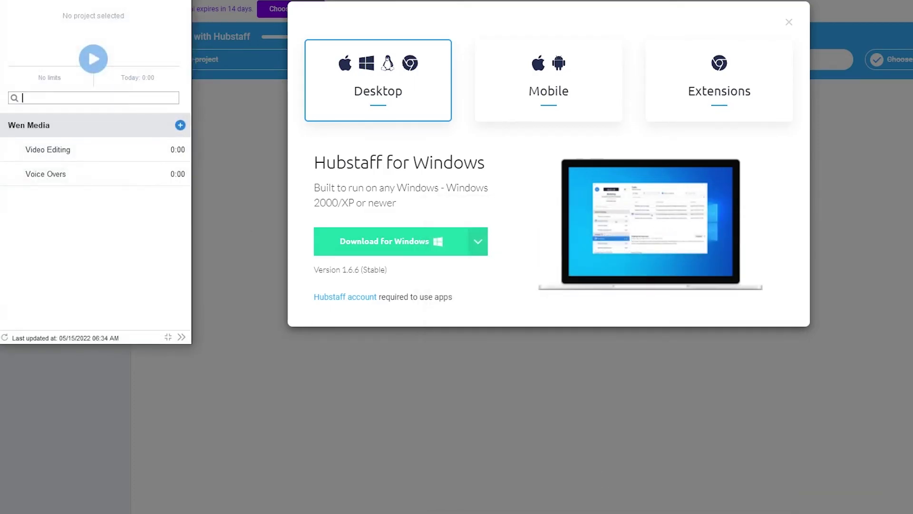
- Start tracking time on the Voice Overs project in the desktop app and allow its data collection
drag(78, 0, 137, 40)
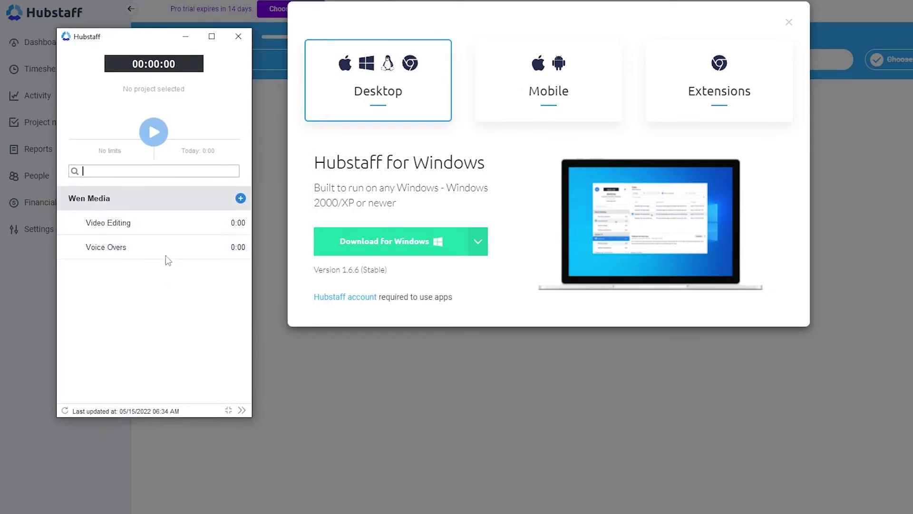
click(74, 247)
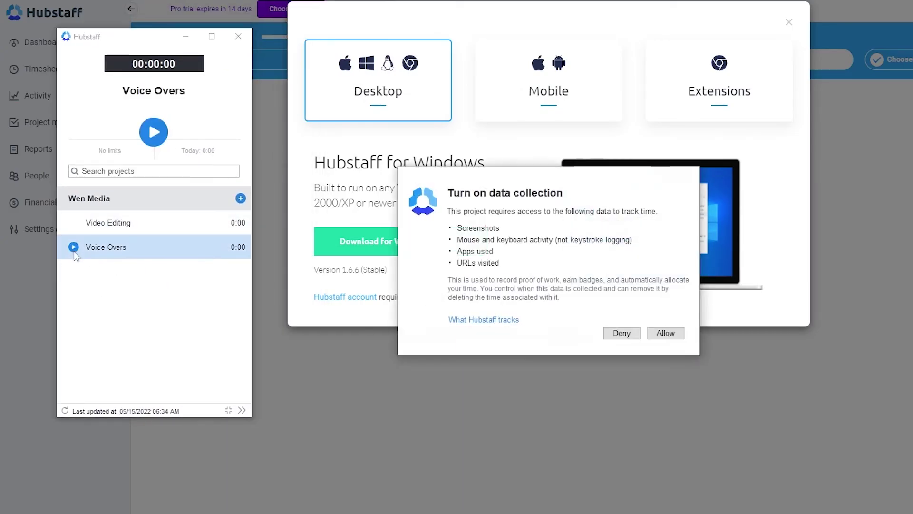
click(665, 334)
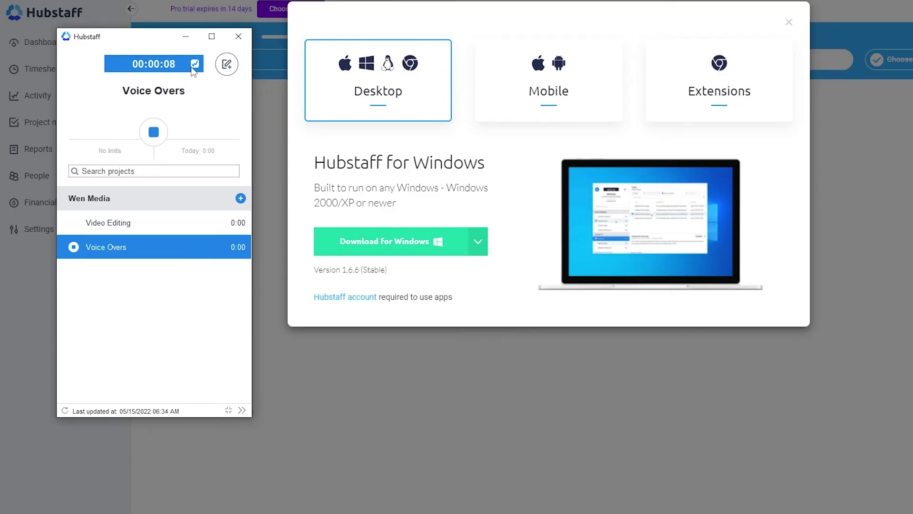
mouse_move(199, 68)
- Switch to the Tempmailo website and look through its temp mail information and FAQ while the timer runs
click(375, 351)
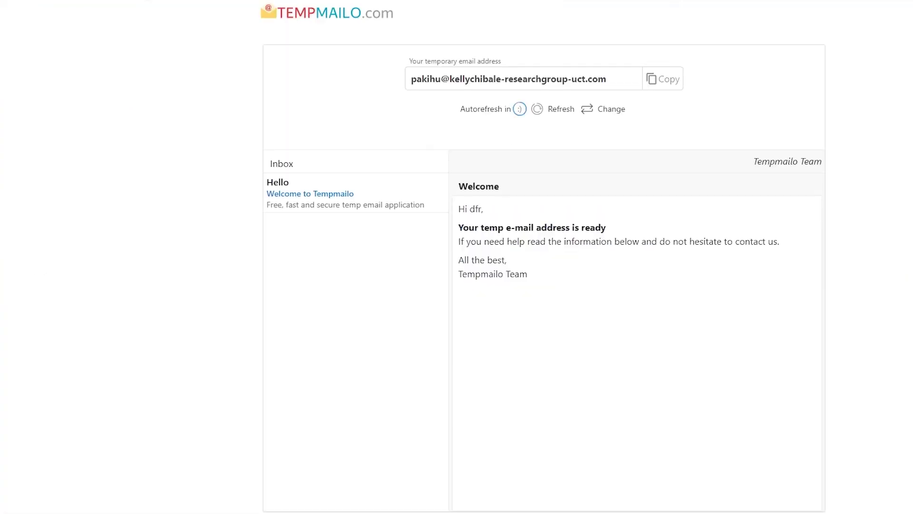
scroll(777, 144, down, 10)
scroll(776, 145, down, 6)
scroll(769, 176, down, 3)
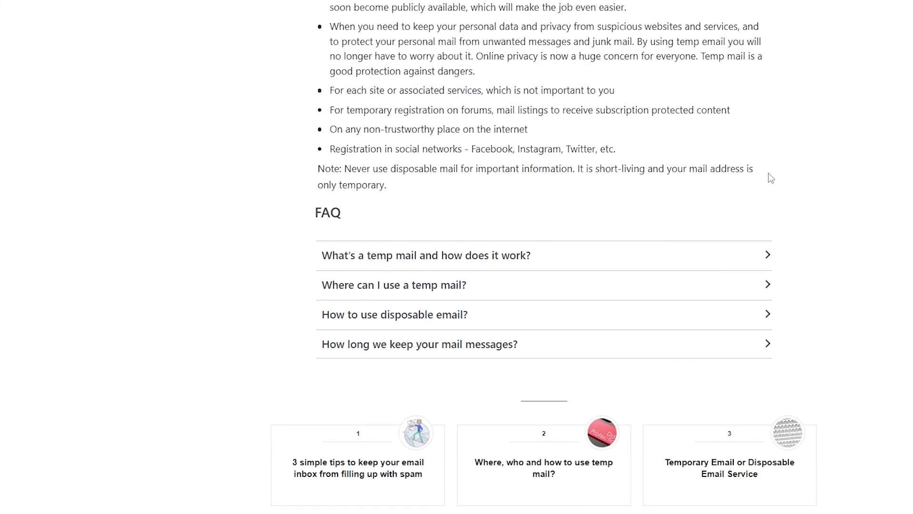
scroll(761, 96, up, 6)
scroll(761, 86, down, 4)
scroll(765, 128, up, 15)
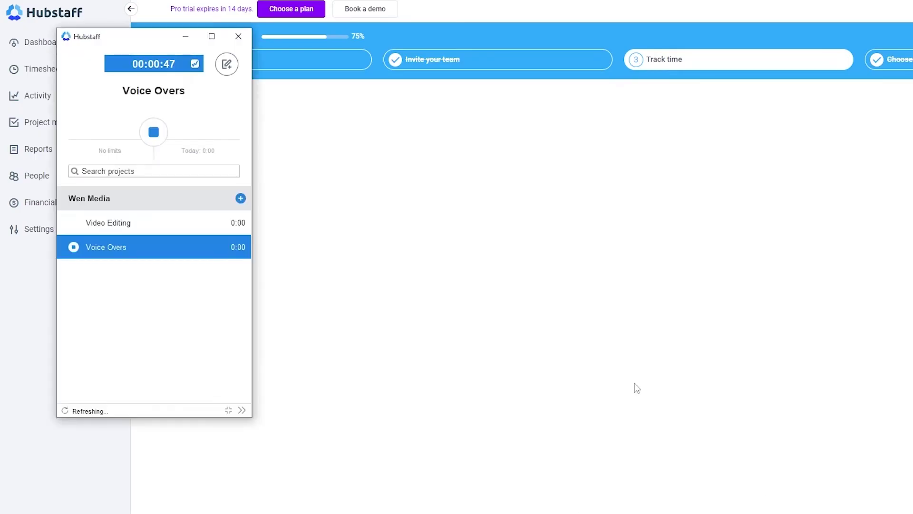
- Move the desktop timer window aside and view the Apps and Screenshots activity pages in the Hubstaff web app
drag(135, 45, 316, 48)
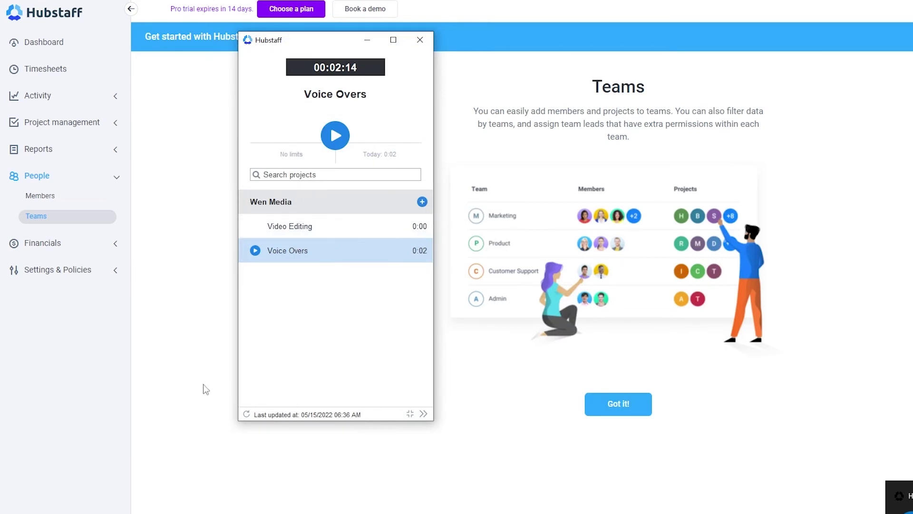
click(187, 327)
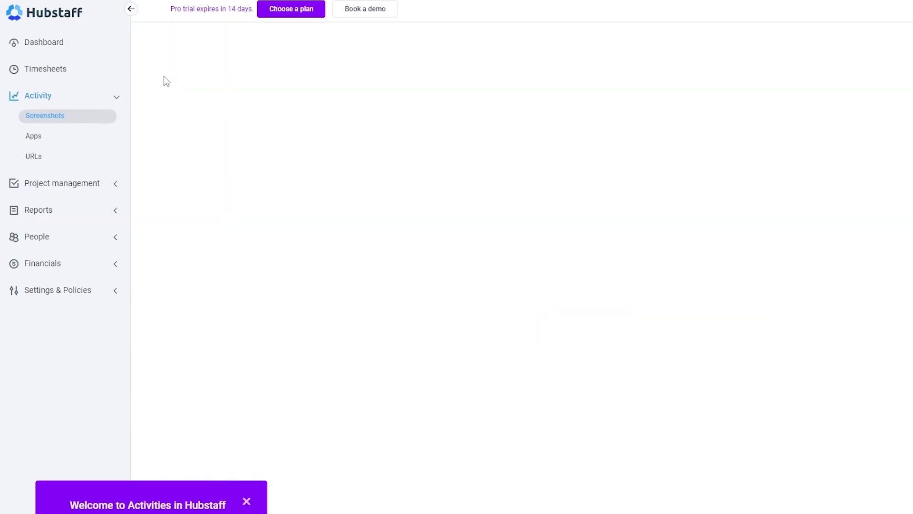
click(42, 139)
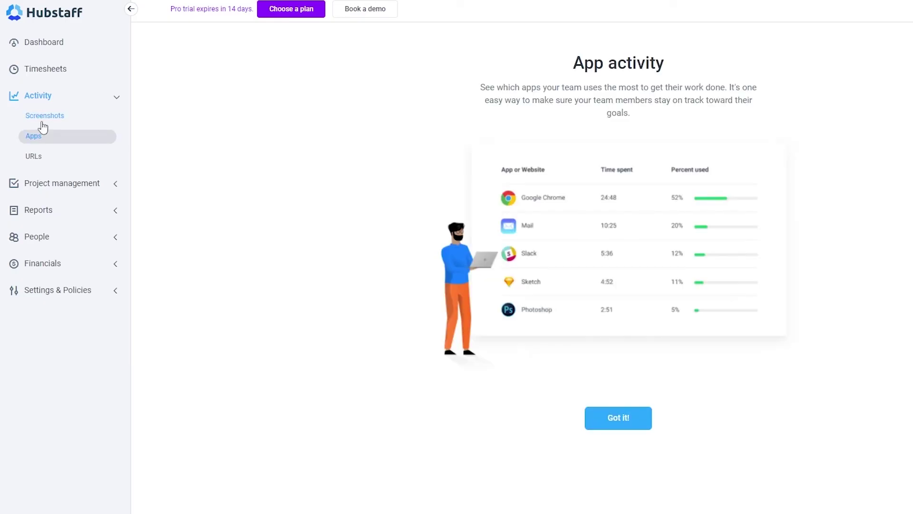
click(42, 119)
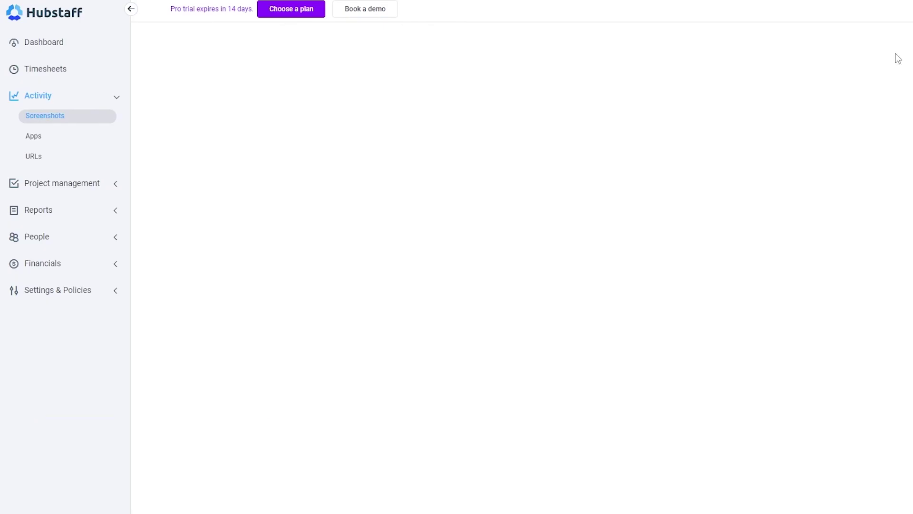
- Check the timesheets and review the dashboard's weekly activity, members, projects, and apps and URLs sections
click(54, 70)
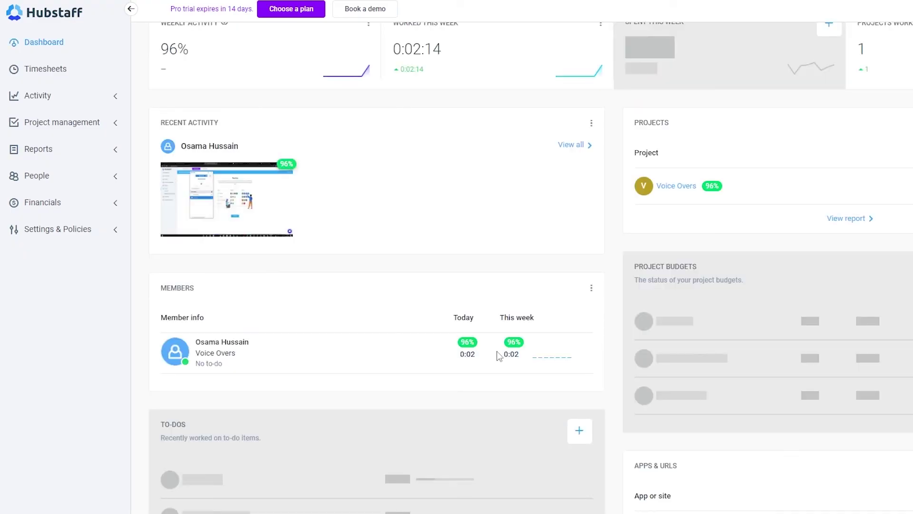
scroll(682, 226, up, 2)
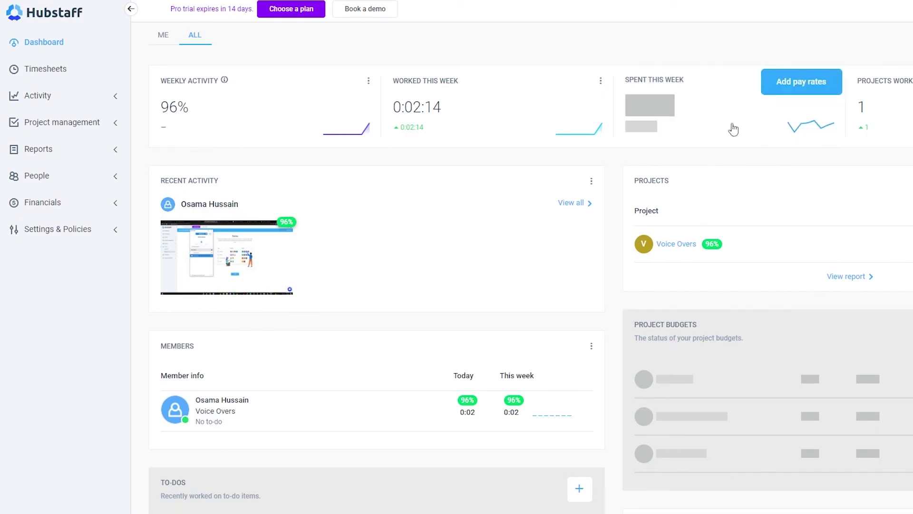
scroll(350, 108, down, 5)
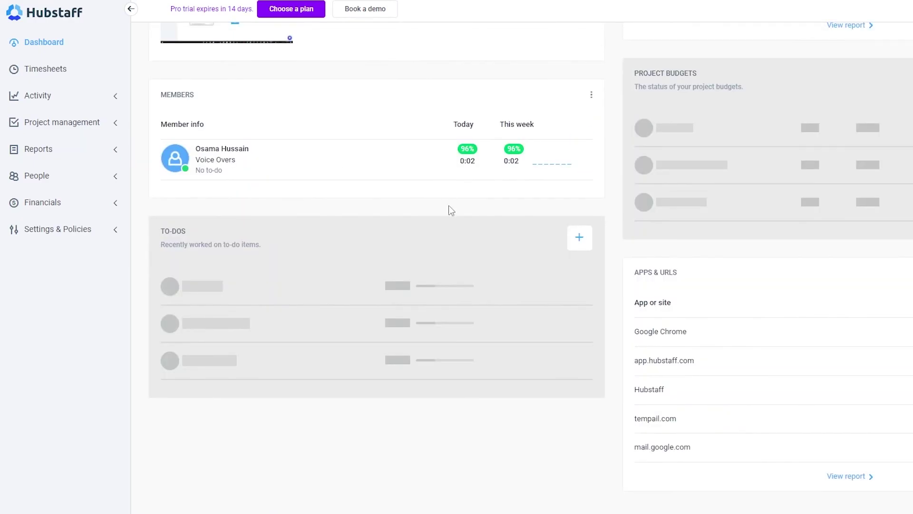
scroll(550, 499, up, 7)
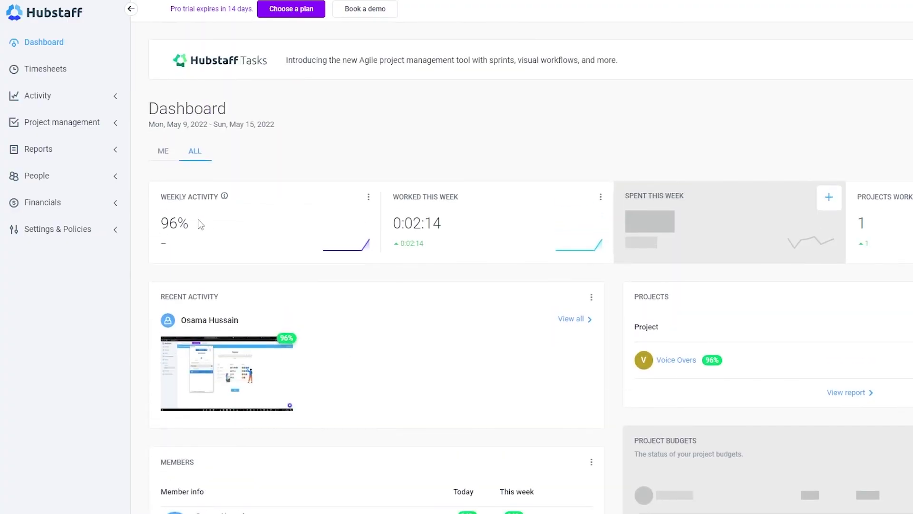
click(53, 125)
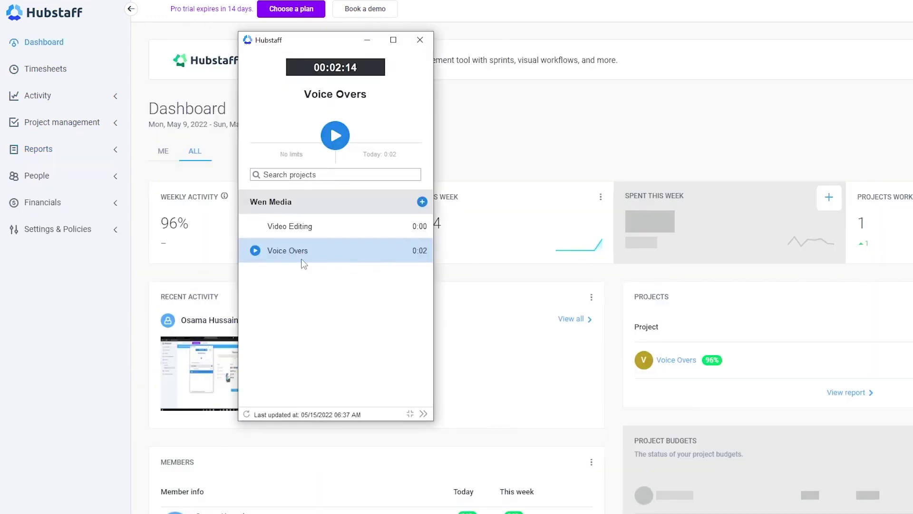
click(422, 202)
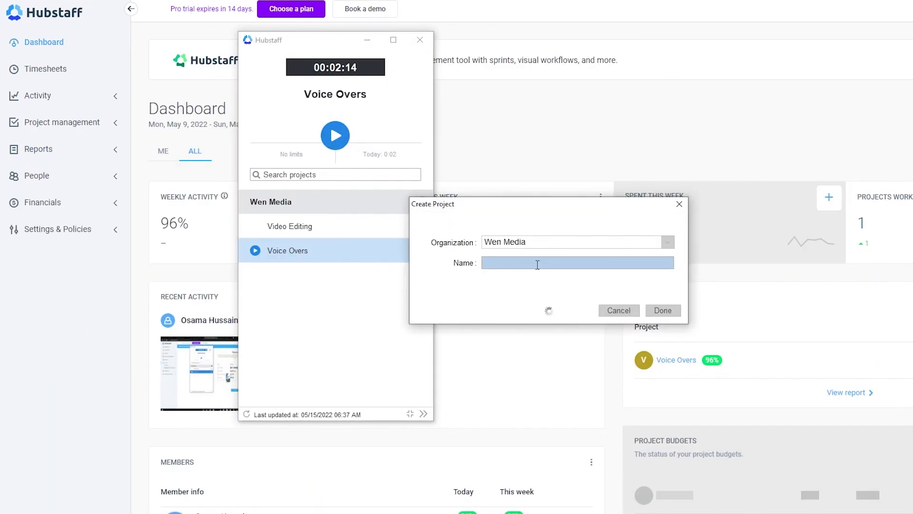
click(569, 262)
click(614, 310)
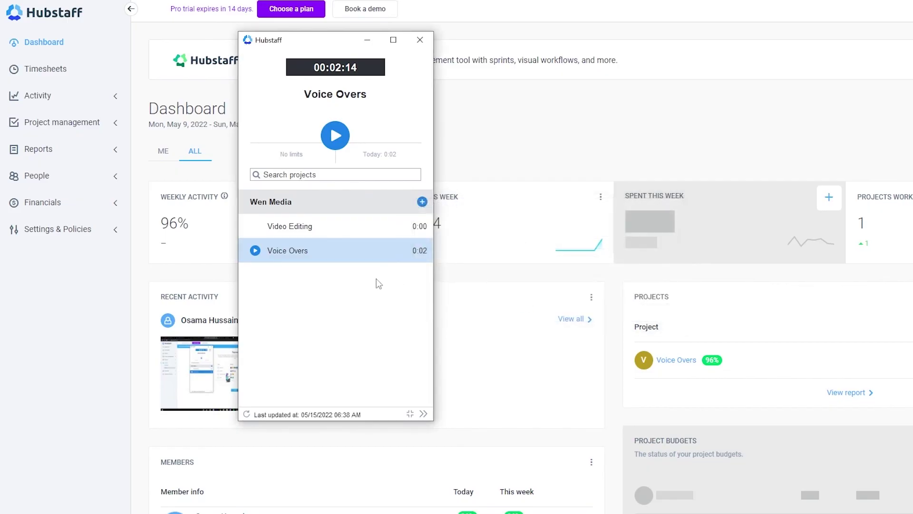